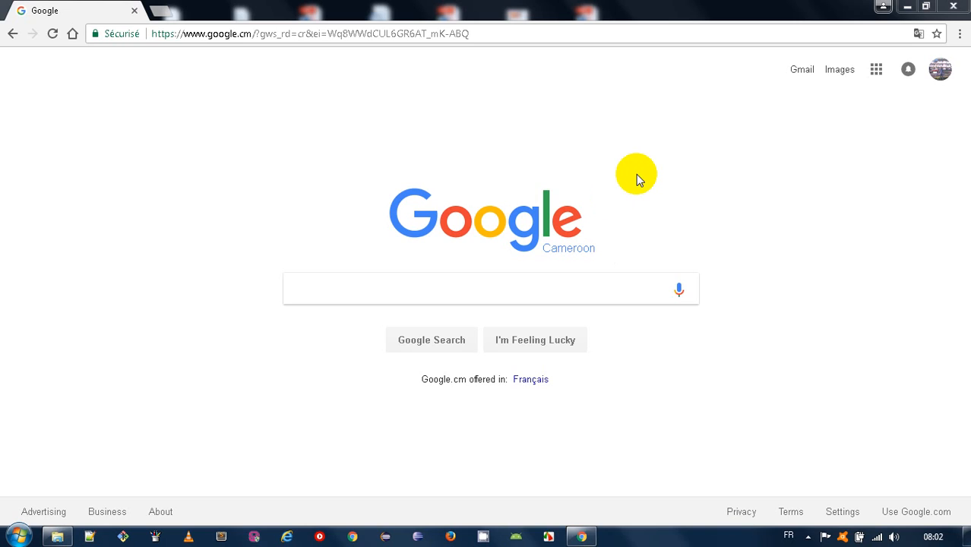
left_click(435, 35)
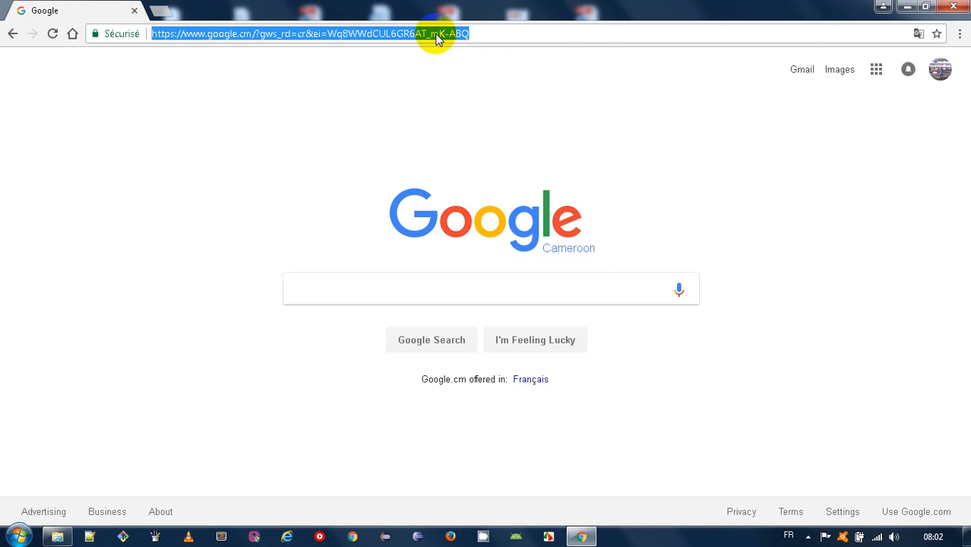
type("http://wildfly.org/downloads/")
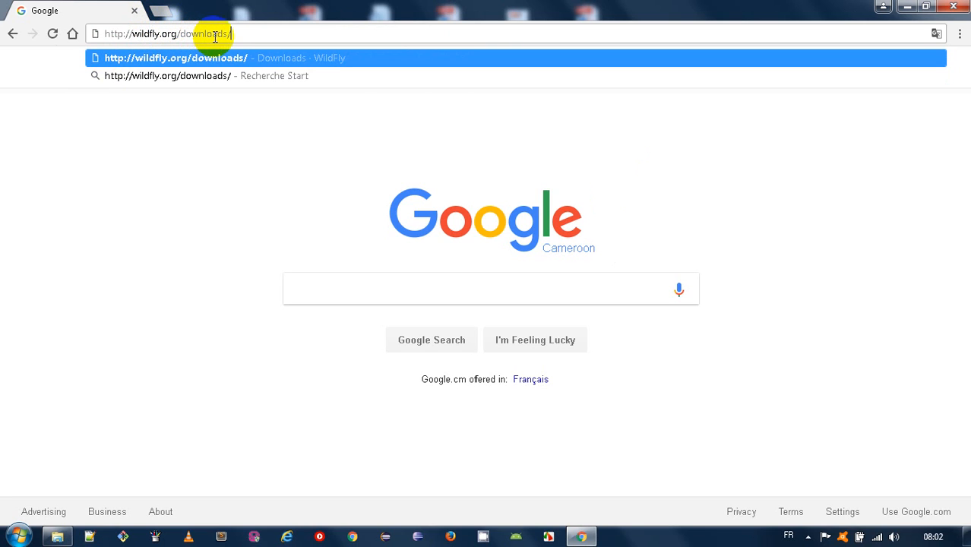
key("Return")
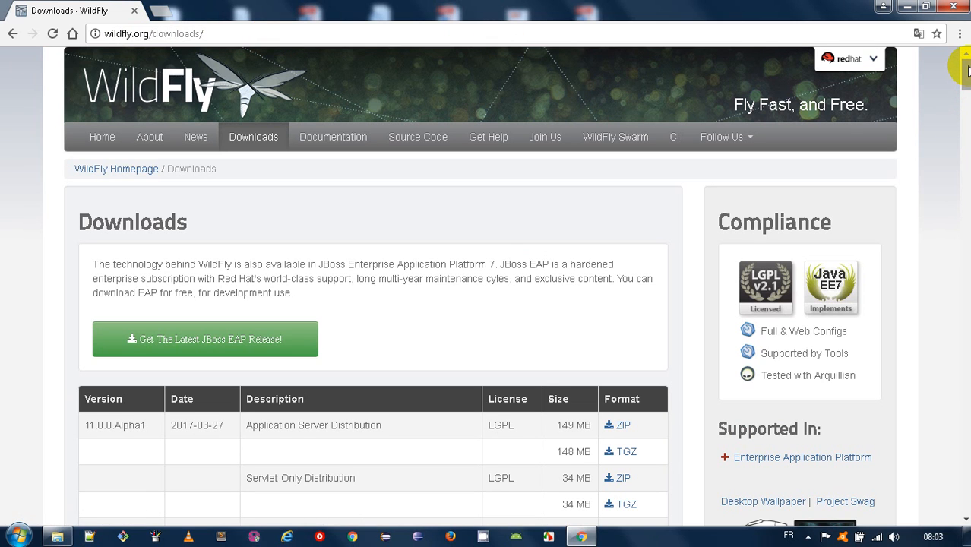
left_click_drag(965, 70, 967, 85)
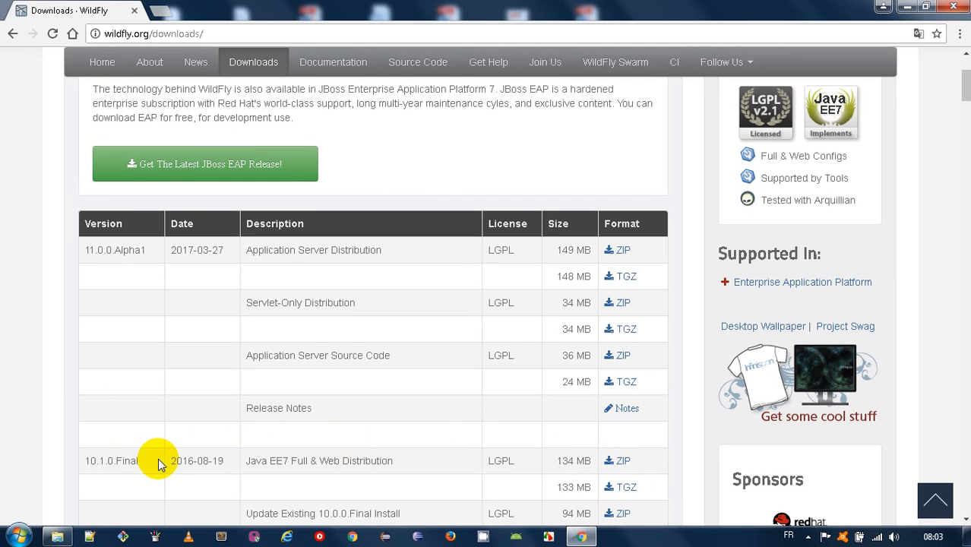
- Switch to Windows Explorer and locate the wildfly-10.1.0.Final ZIP archive and its extracted folder in the Compressed downloads folder
left_click(63, 539)
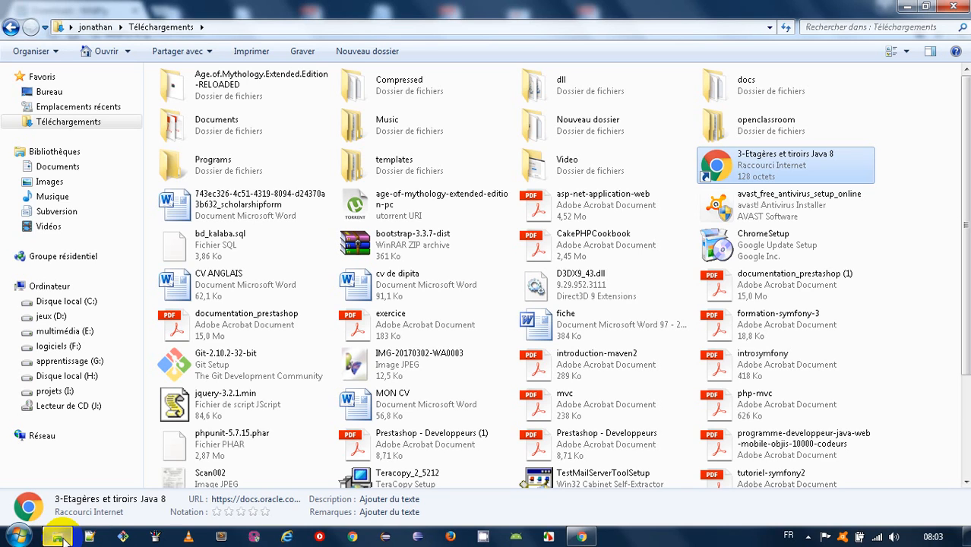
double_click(396, 92)
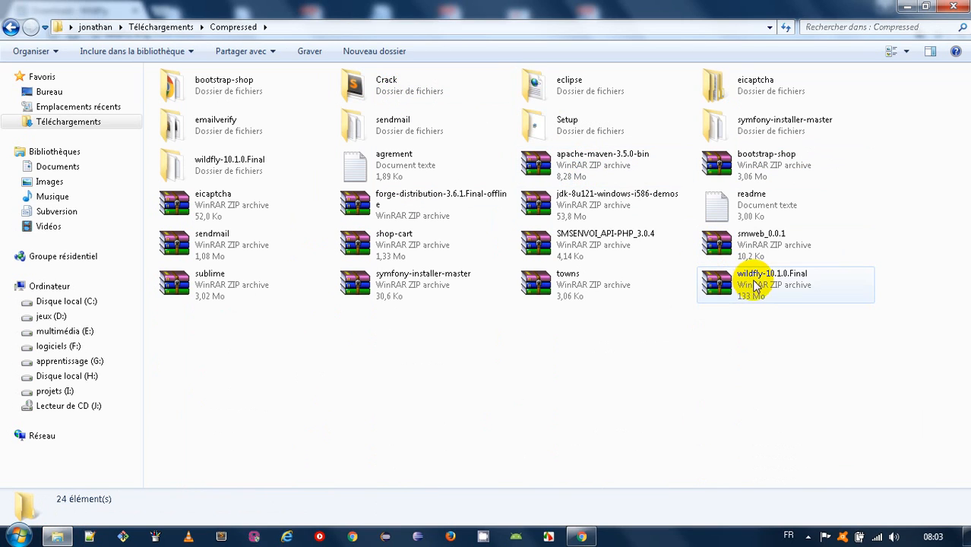
left_click(746, 287)
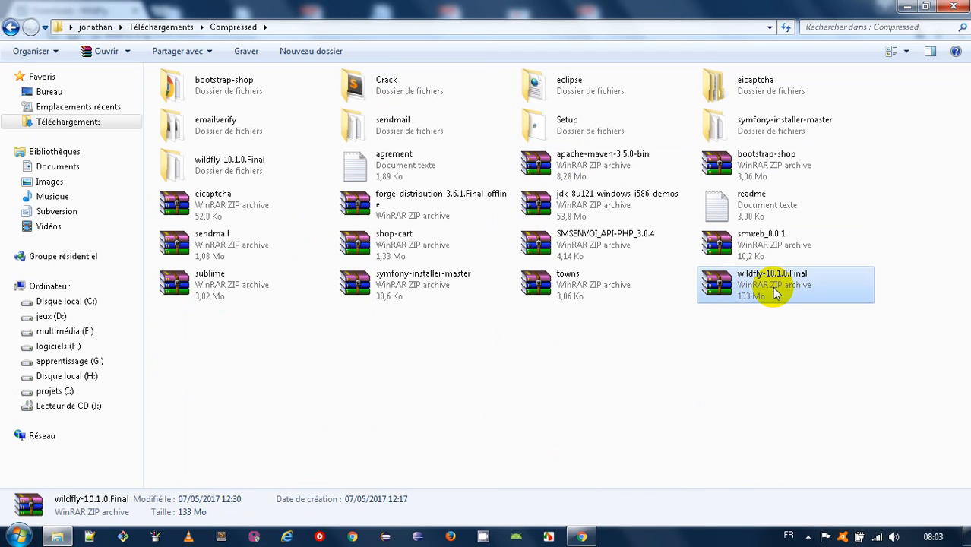
mouse_move(772, 289)
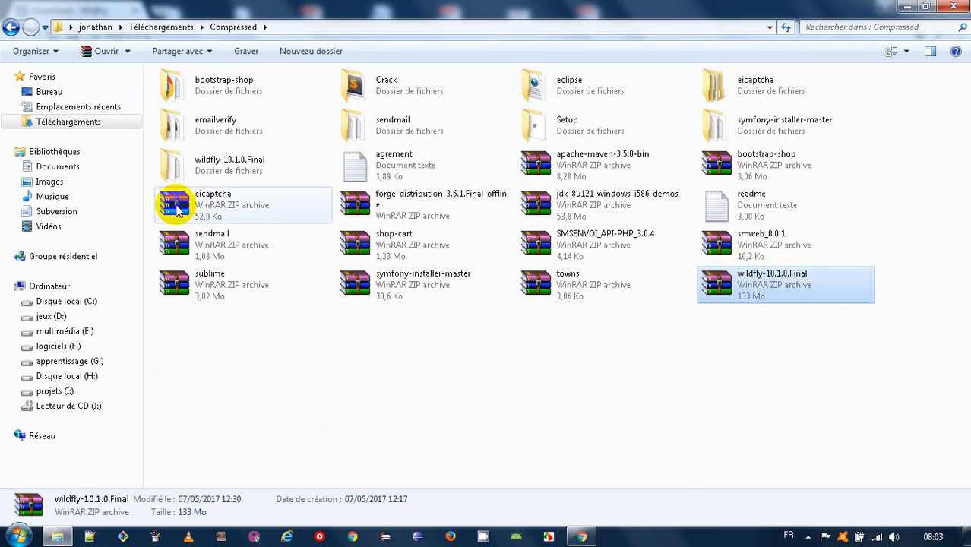
left_click(204, 176)
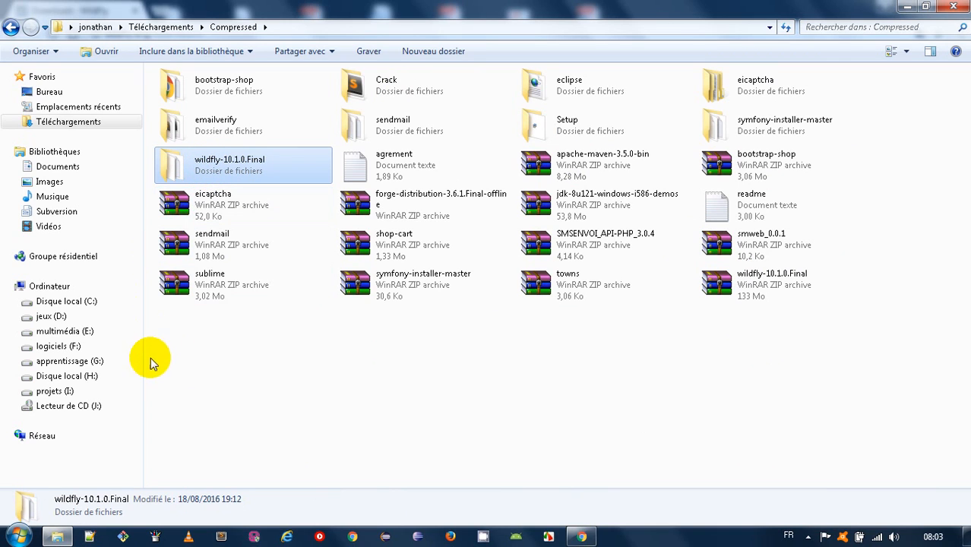
- Look inside the wildfly-10.1.0.Final folder under Dart on the apprentissage (G:) drive, and return to the Dart folder
left_click(100, 366)
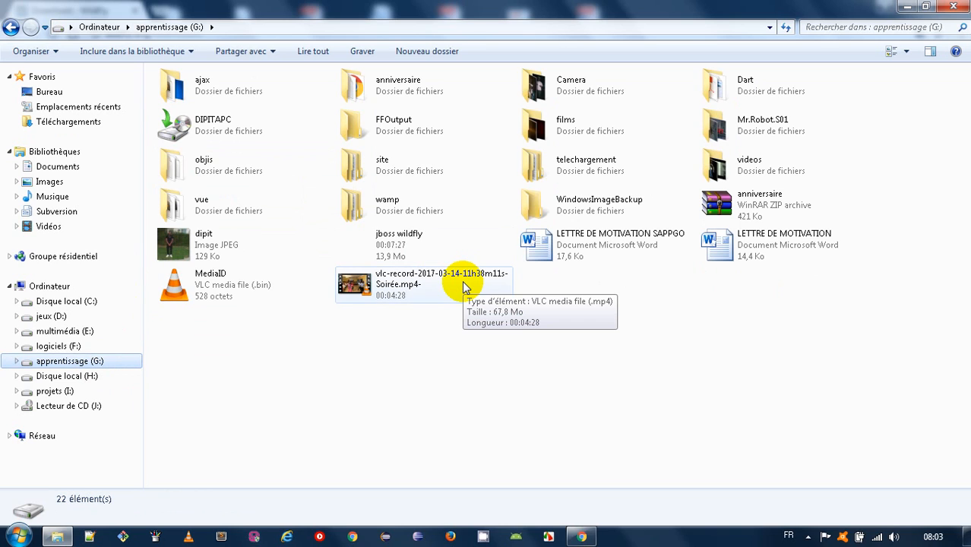
left_click(760, 90)
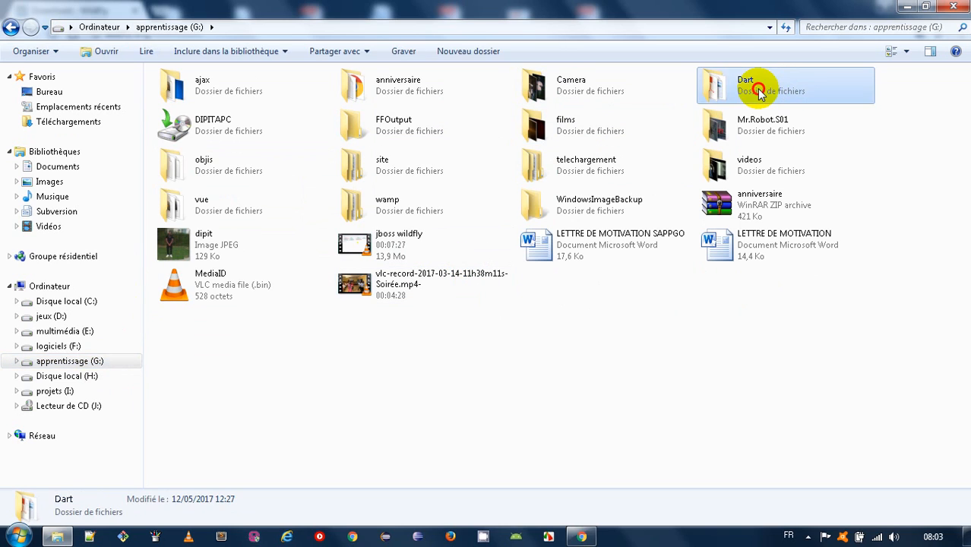
double_click(760, 90)
left_click(606, 103)
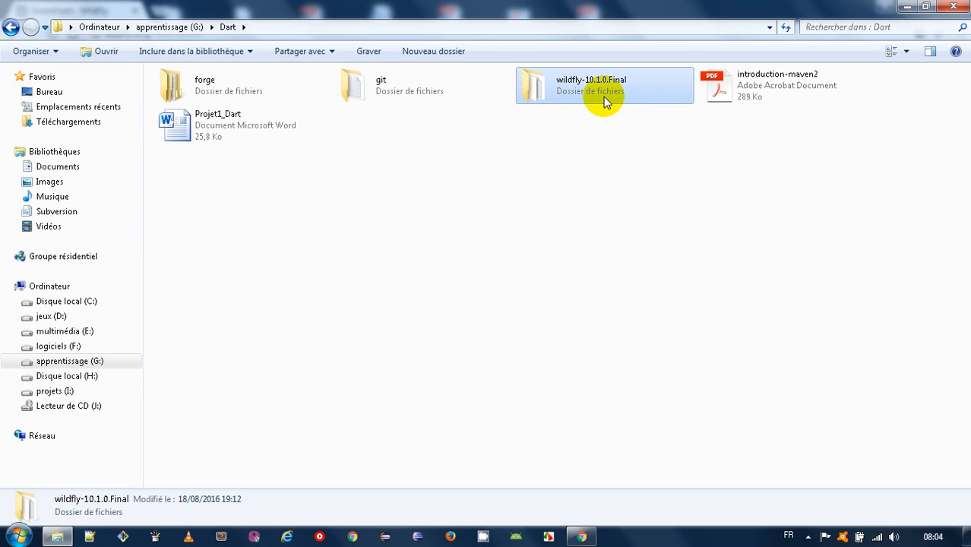
double_click(586, 90)
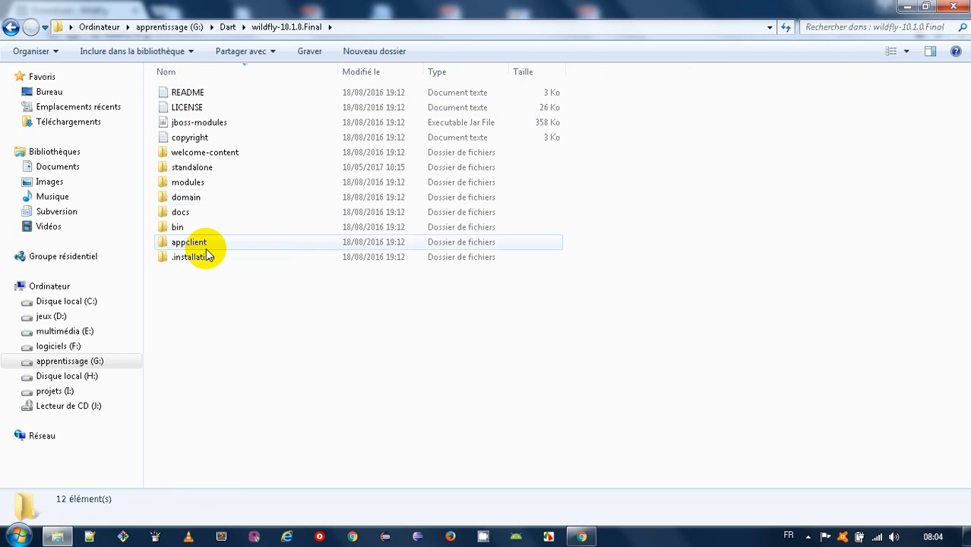
left_click(10, 27)
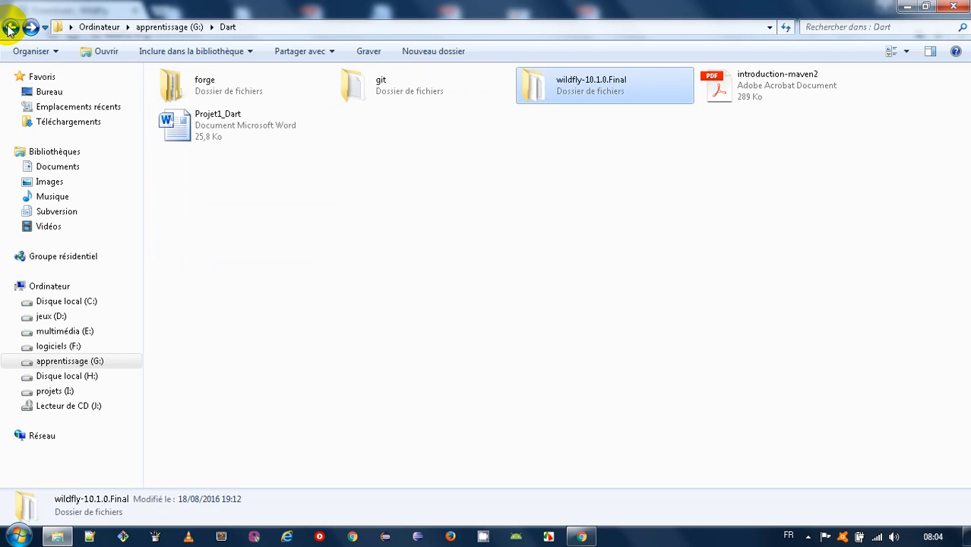
left_click(343, 274)
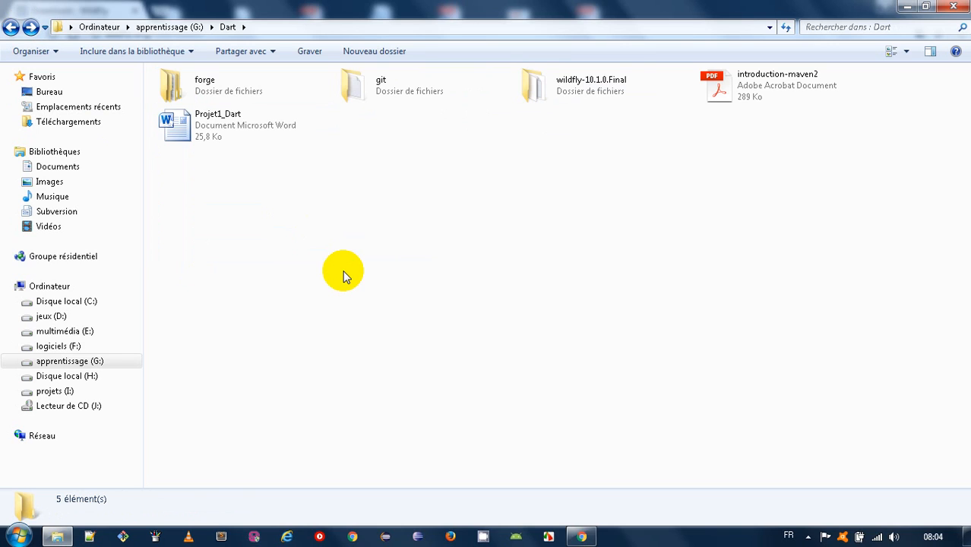
- Open the environment variables settings from the computer's advanced system properties
left_click(58, 287)
left_click(372, 337)
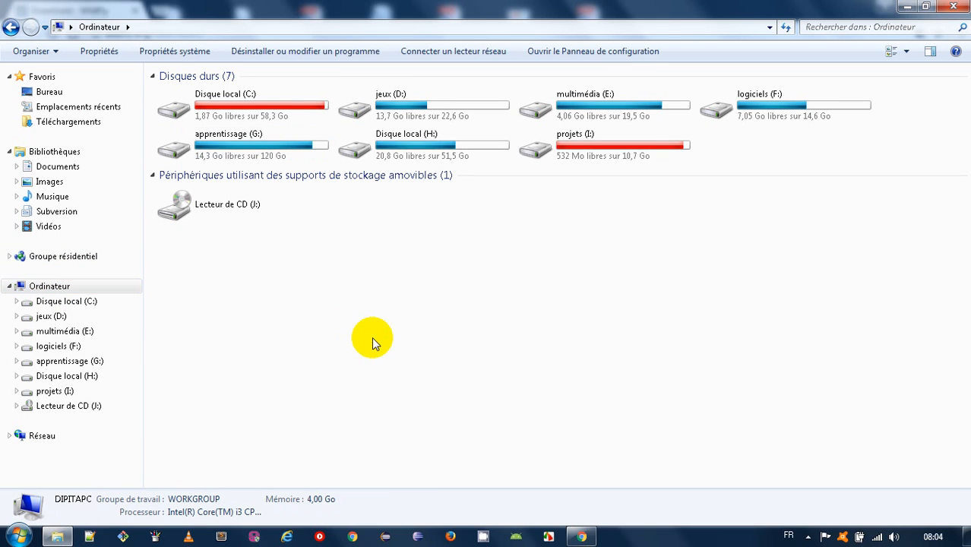
right_click(372, 336)
left_click(418, 473)
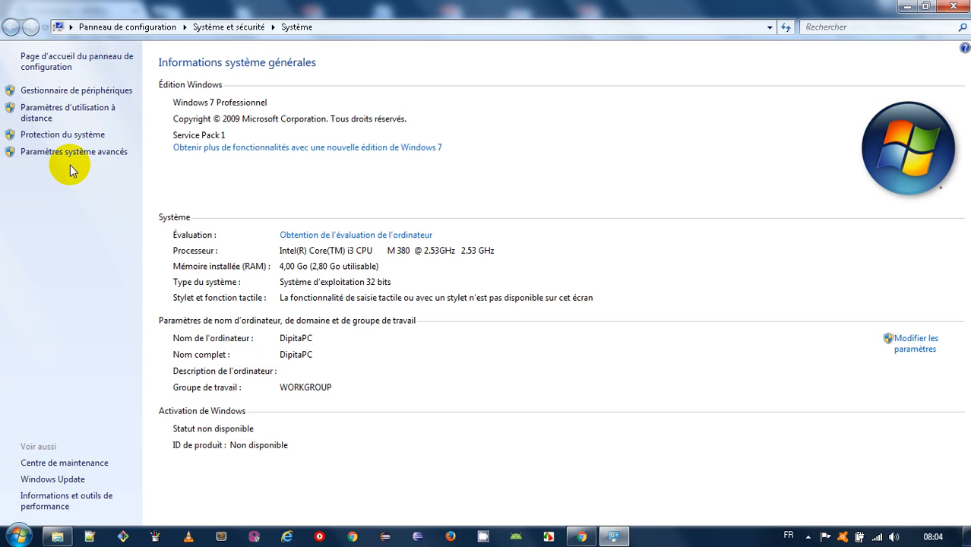
left_click(67, 156)
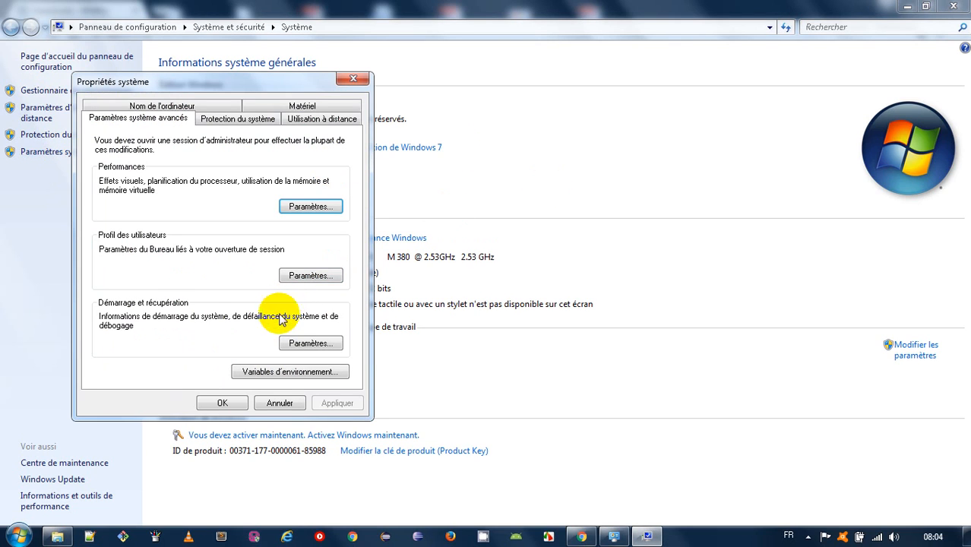
left_click(253, 372)
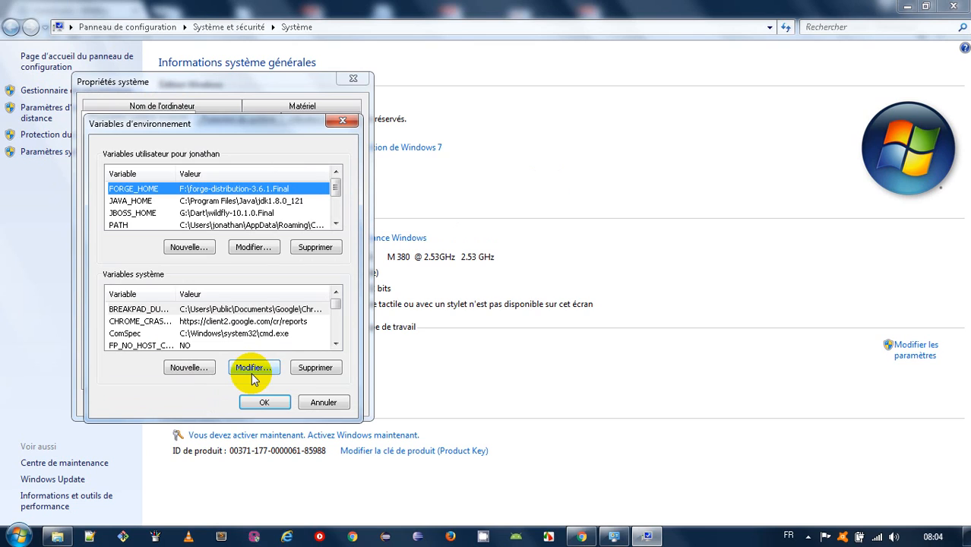
- Delete the existing JBOSS_HOME user variable and start a new user variable named JBOSS_HOME
left_click(147, 214)
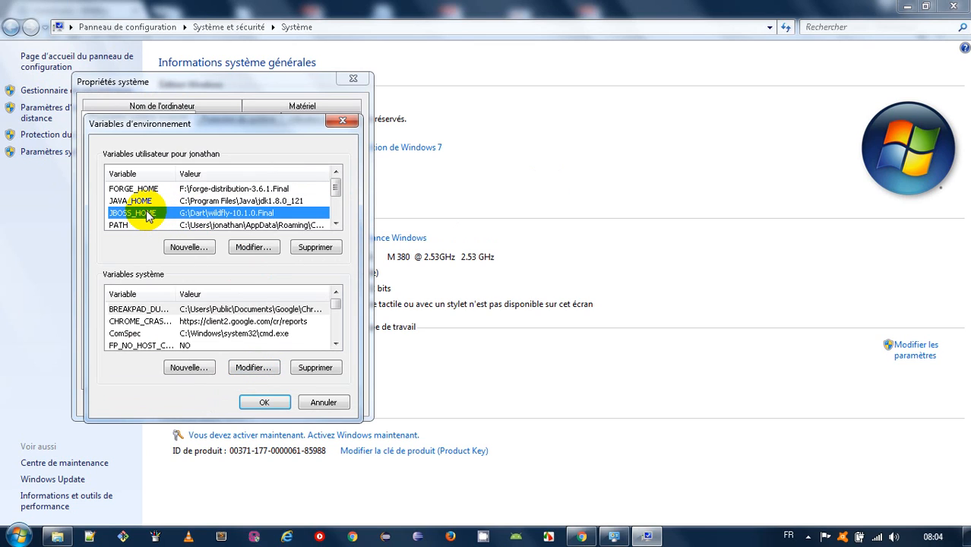
left_click(301, 248)
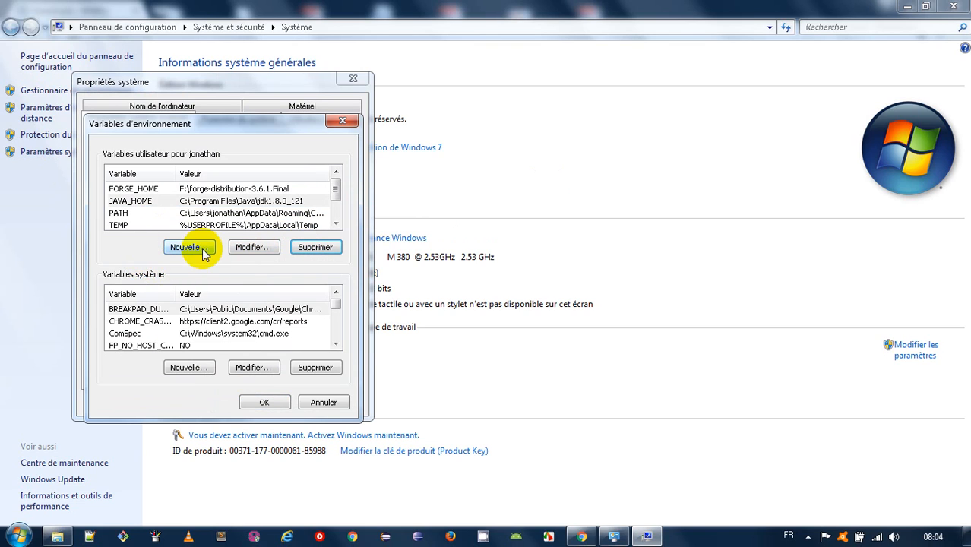
left_click(190, 248)
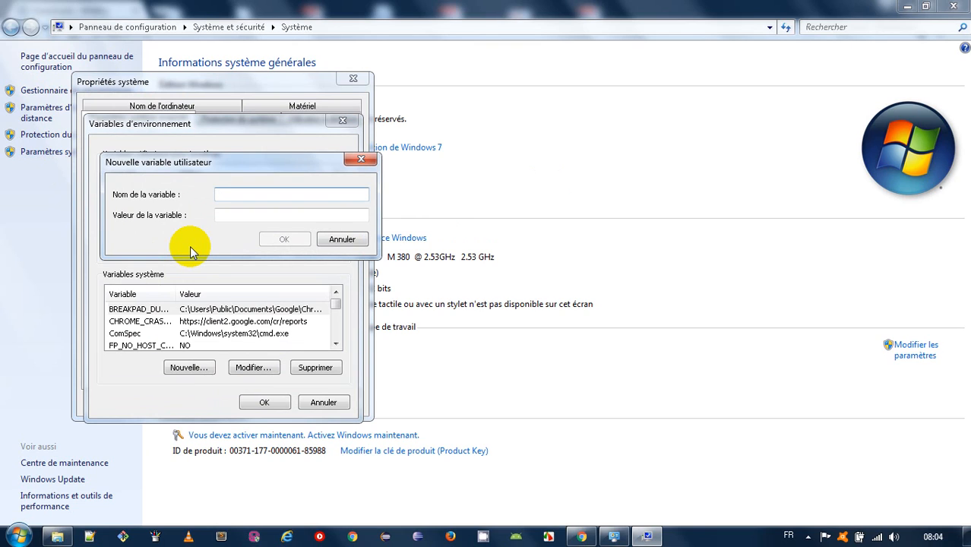
type("JBOSS_HOME")
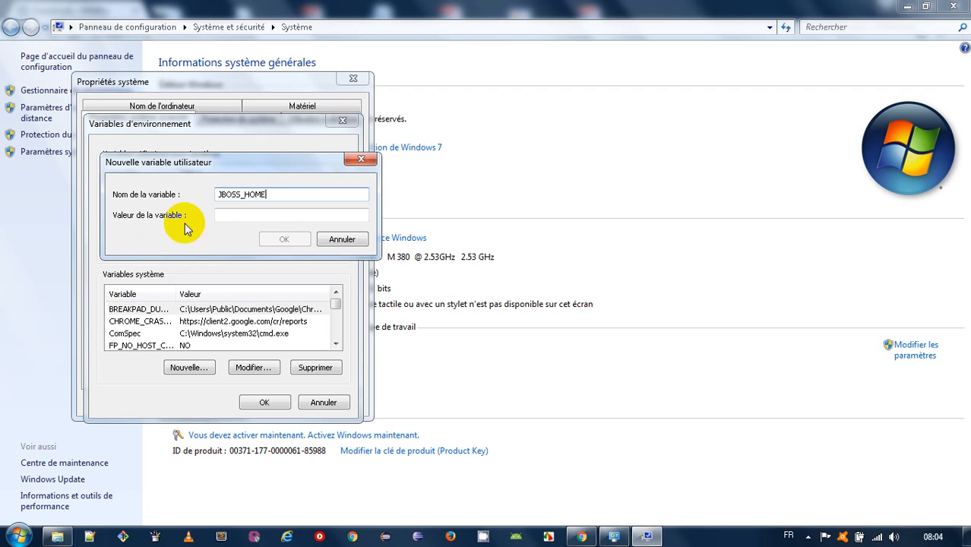
left_click(271, 216)
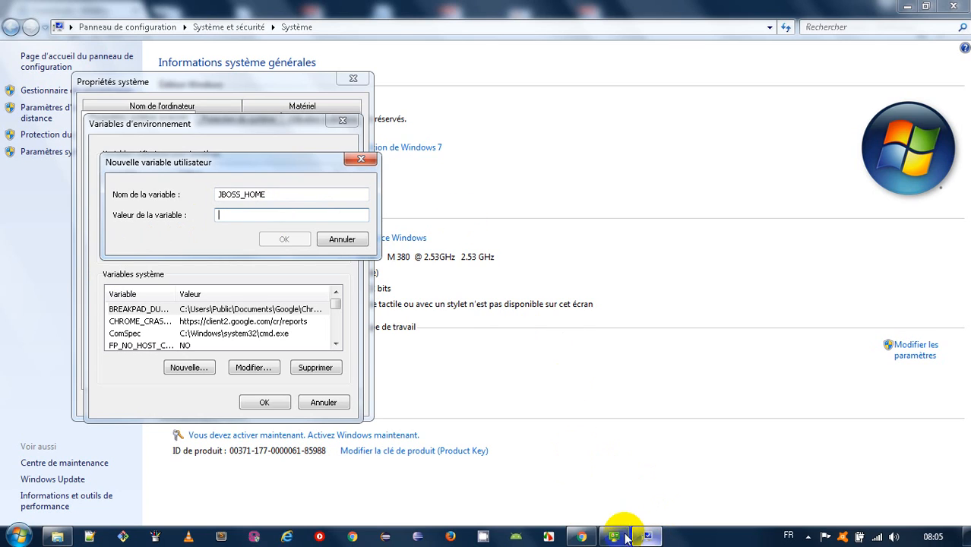
- Switch to Windows Explorer and open the wildfly-10.1.0.Final folder inside Dart on the apprentissage (G:) drive
left_click(57, 537)
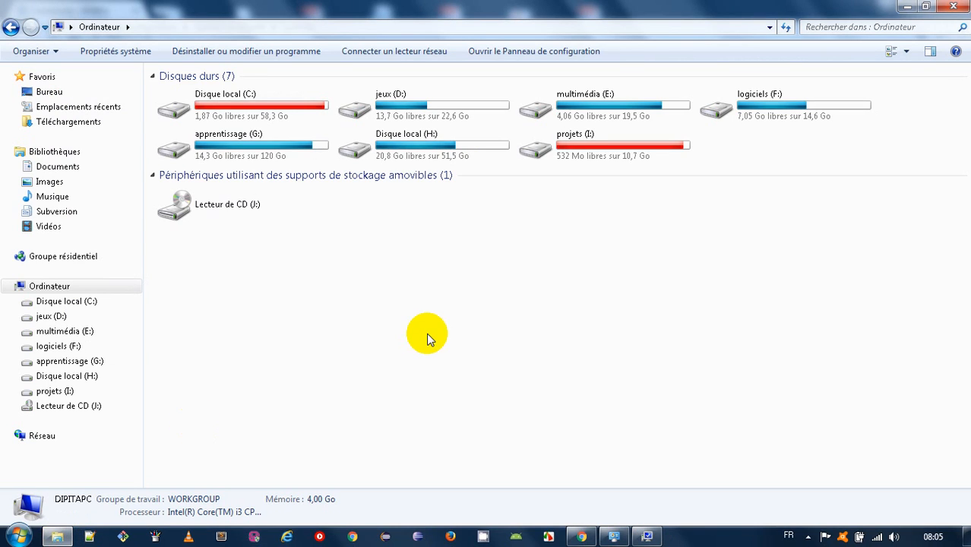
double_click(282, 143)
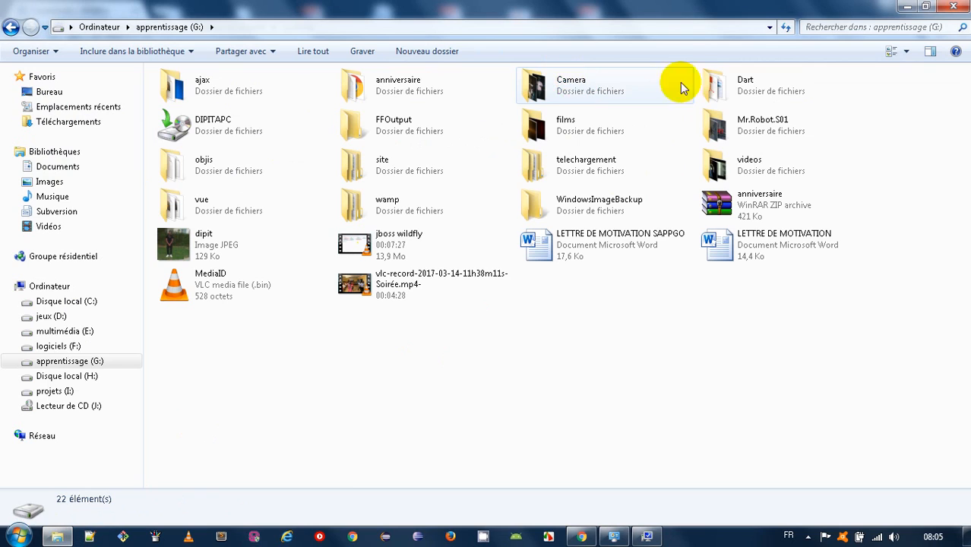
double_click(765, 86)
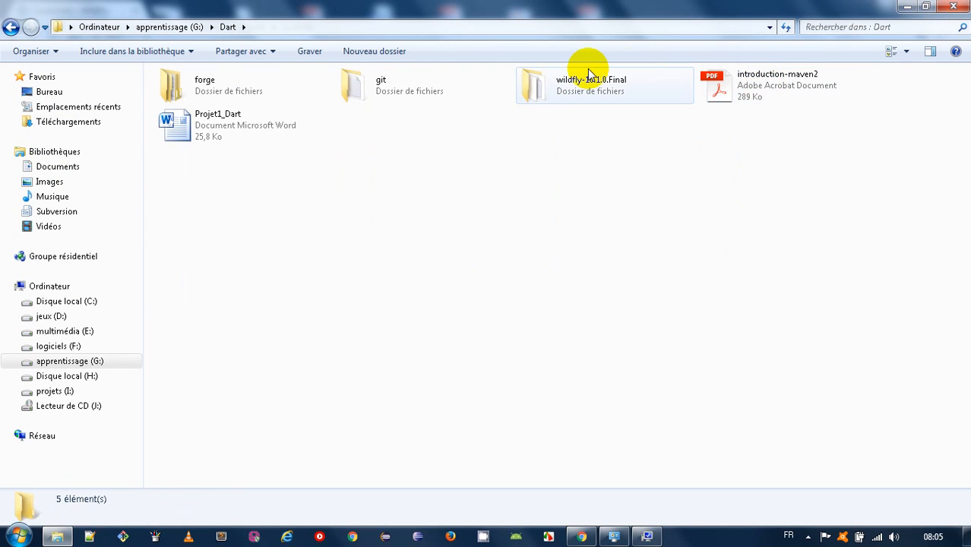
left_click(552, 95)
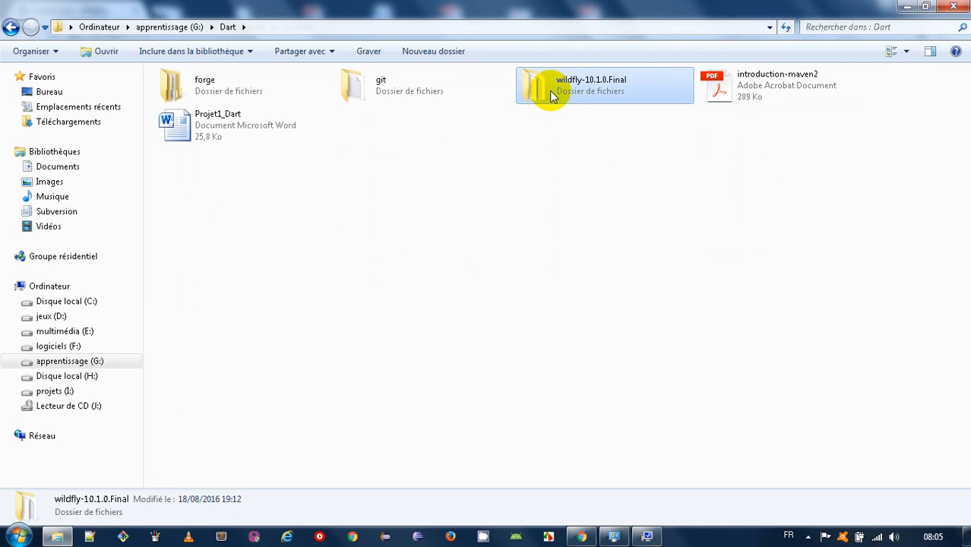
double_click(552, 95)
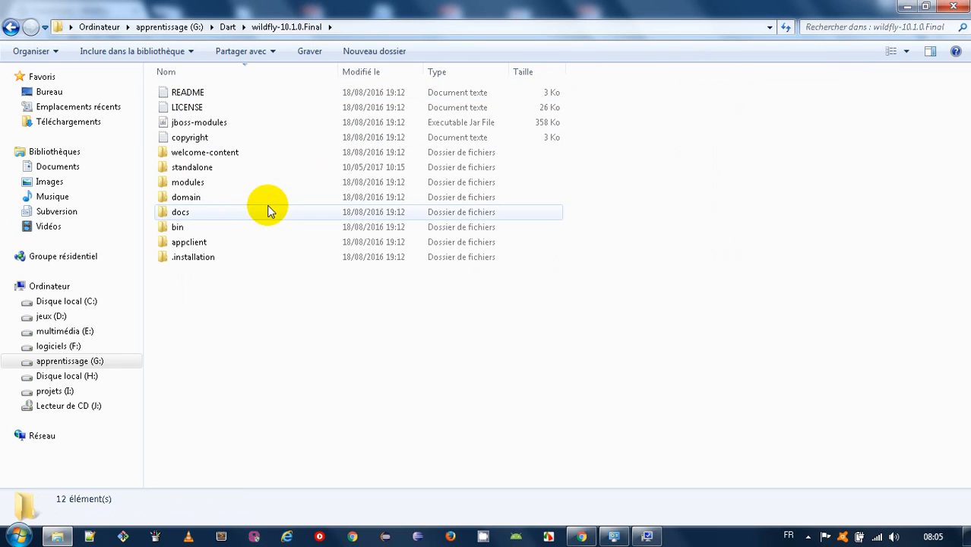
- Copy the WildFly folder's full path, G:\Dart\wildfly-10.1.0.Final
left_click(342, 36)
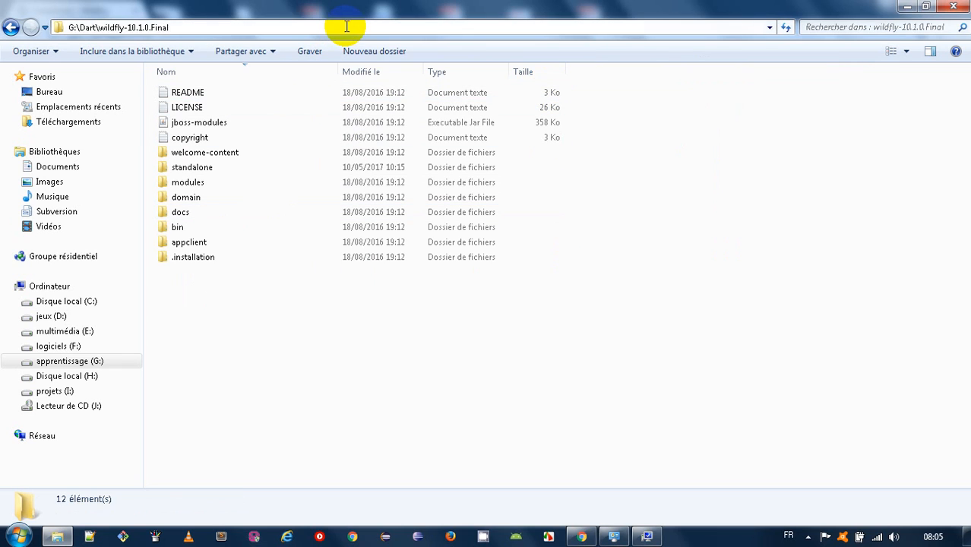
left_click(70, 28)
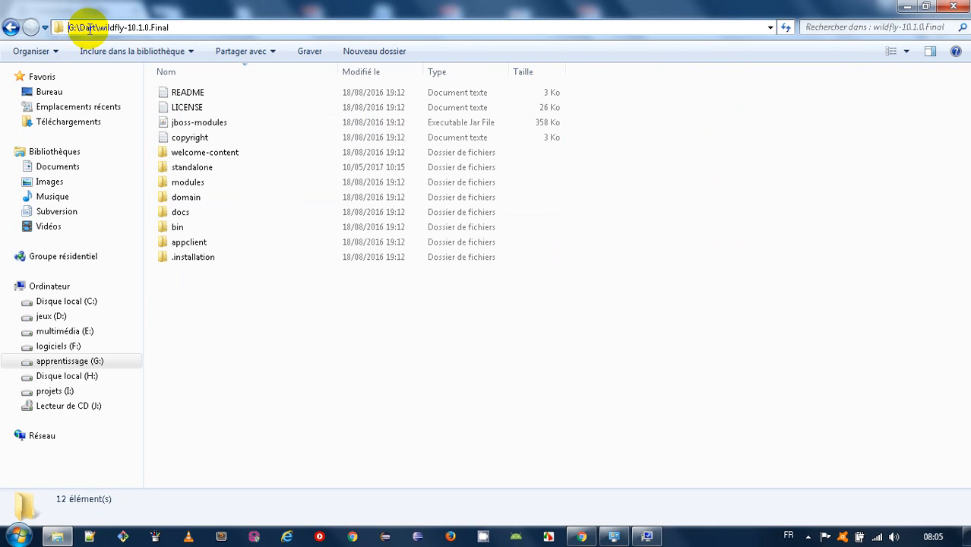
double_click(179, 27)
double_click(178, 26)
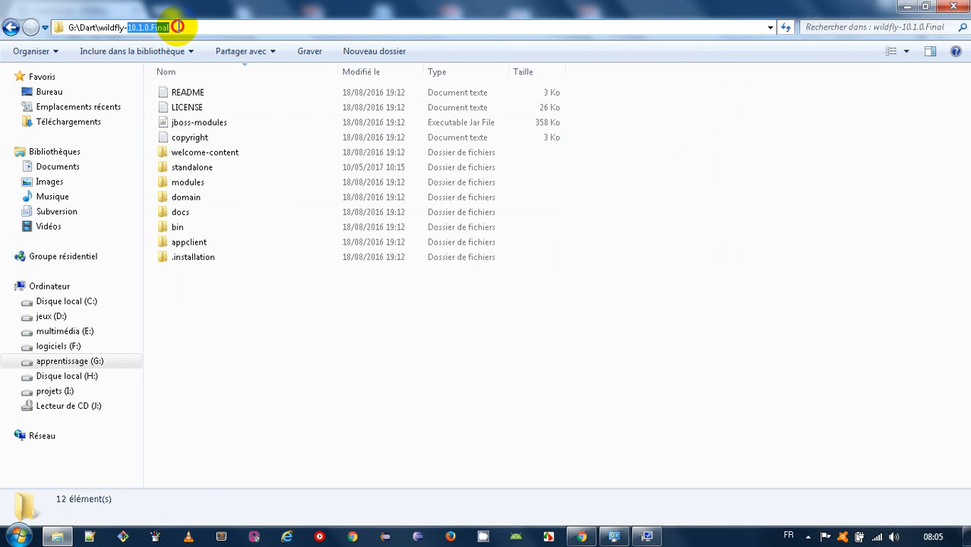
double_click(178, 27)
left_click(179, 27)
left_click_drag(179, 27, 25, 23)
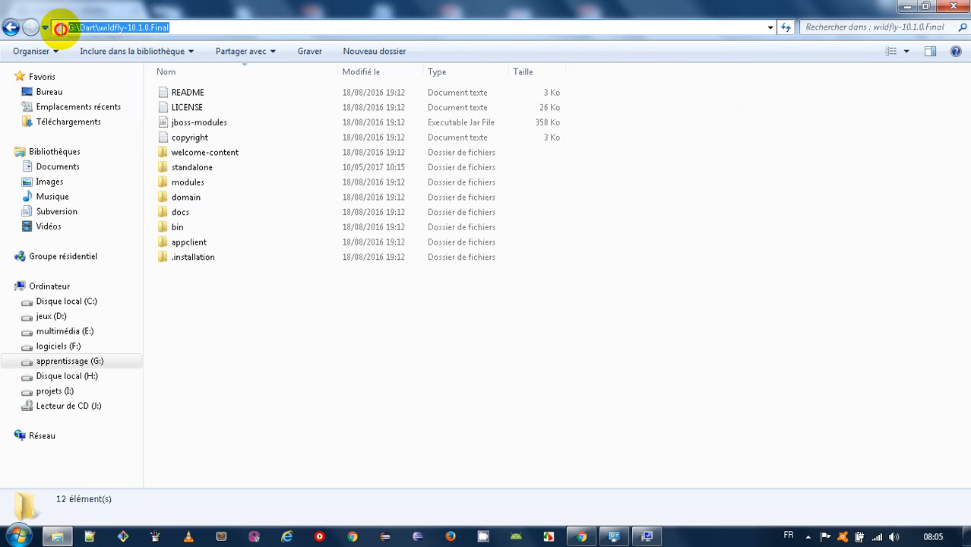
right_click(83, 29)
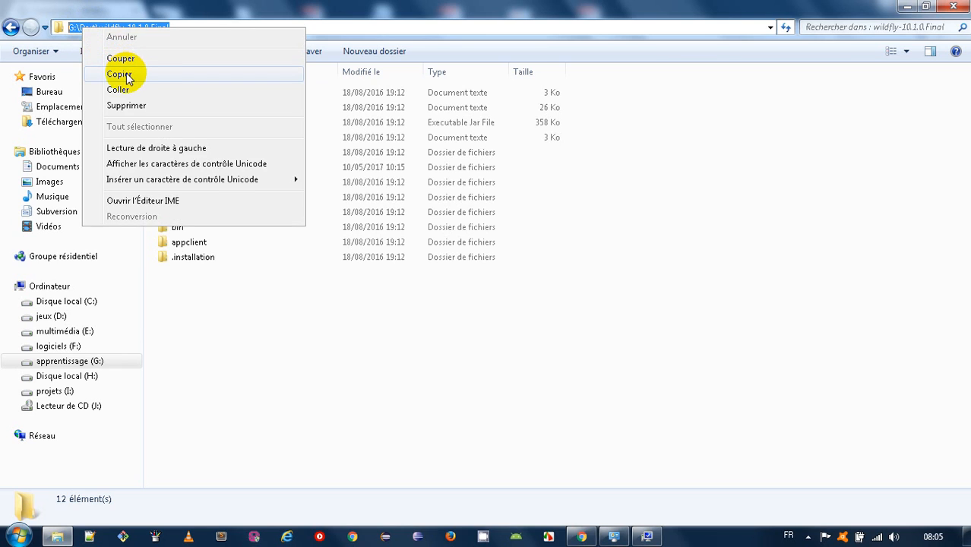
left_click(119, 72)
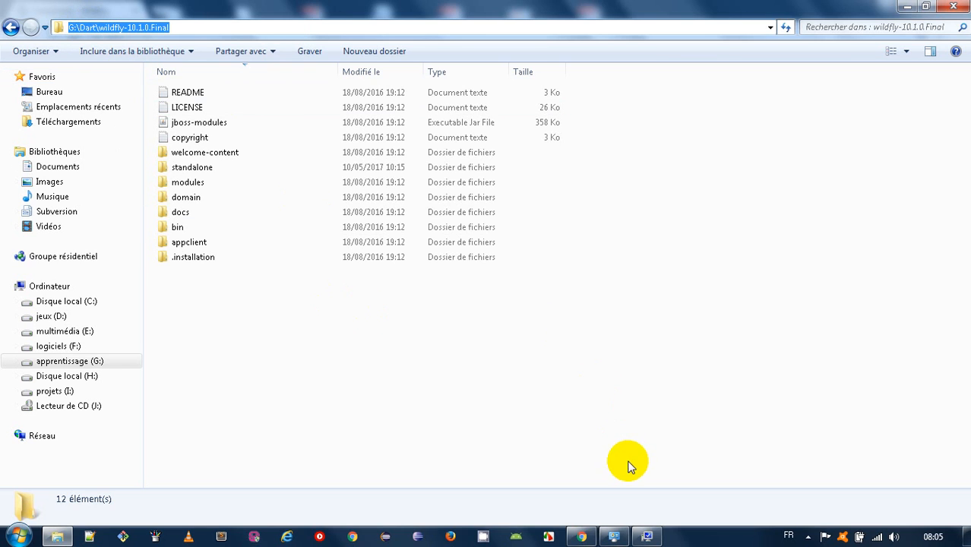
- Set the new JBOSS_HOME user variable's value to the copied path G:\Dart\wildfly-10.1.0.Final and save the variable
left_click(646, 537)
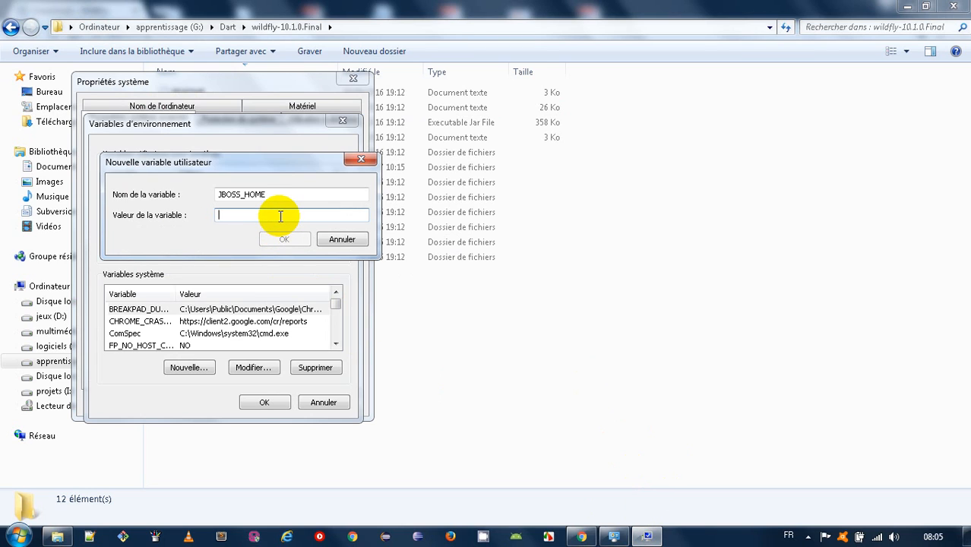
key("ctrl+v")
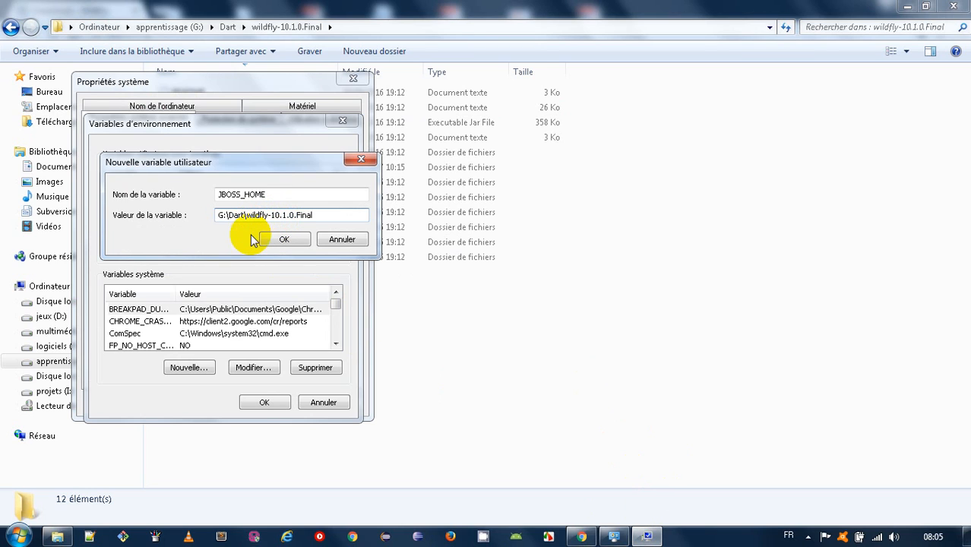
left_click(275, 240)
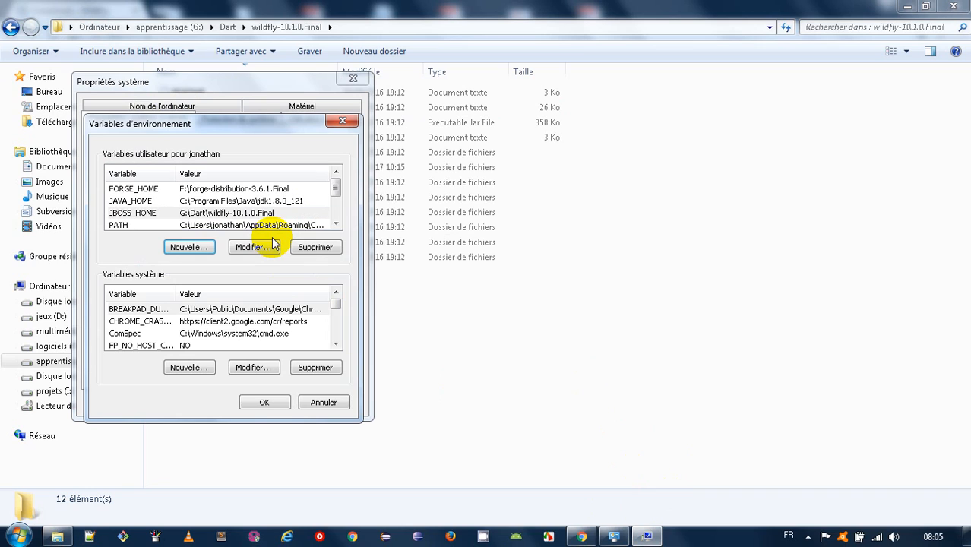
- Edit the PATH user variable and remove its WildFly bin entry, keeping a semicolon after the Apache Maven bin path
left_click(154, 226)
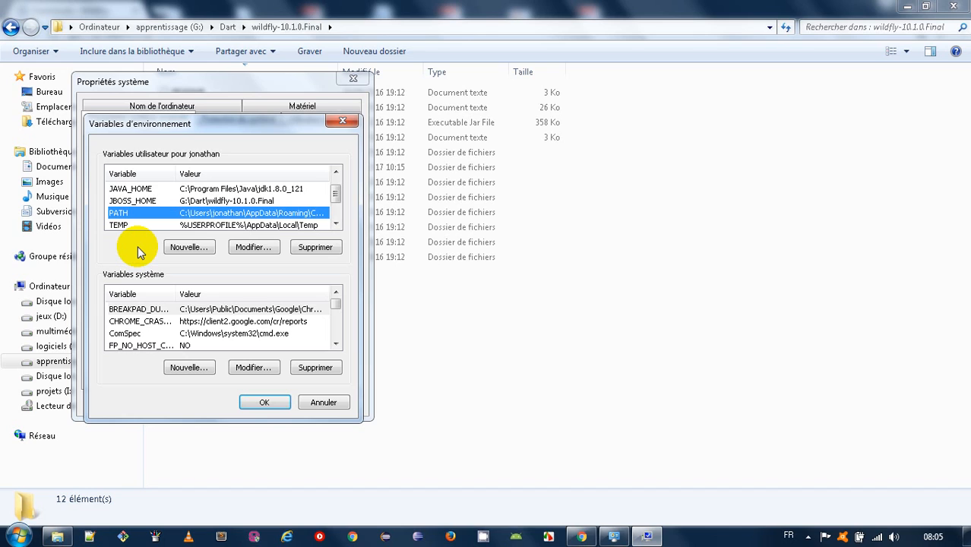
left_click(253, 249)
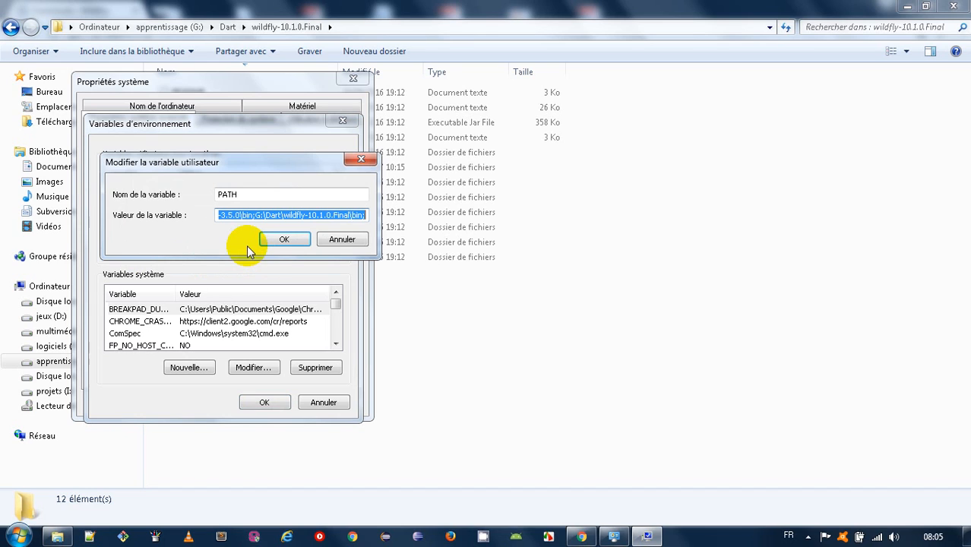
left_click(368, 215)
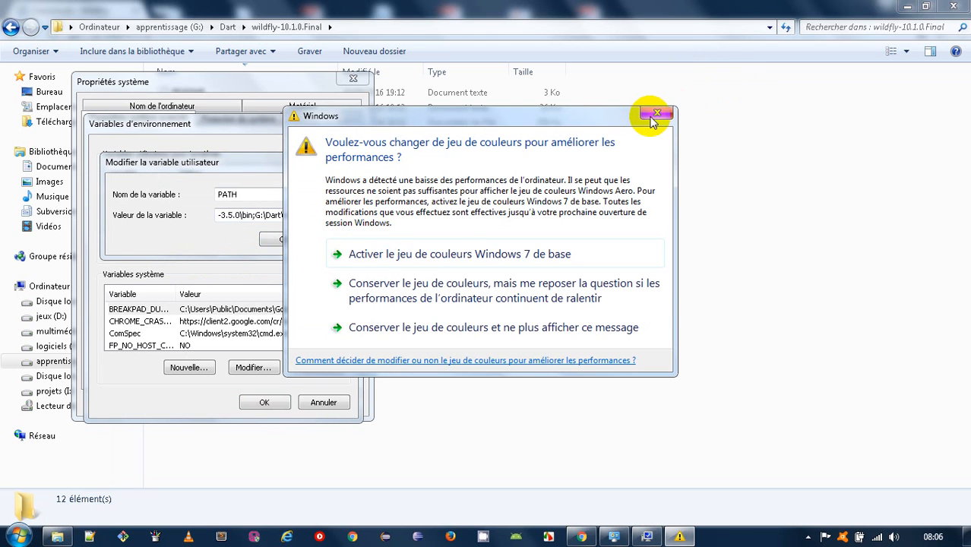
left_click(653, 118)
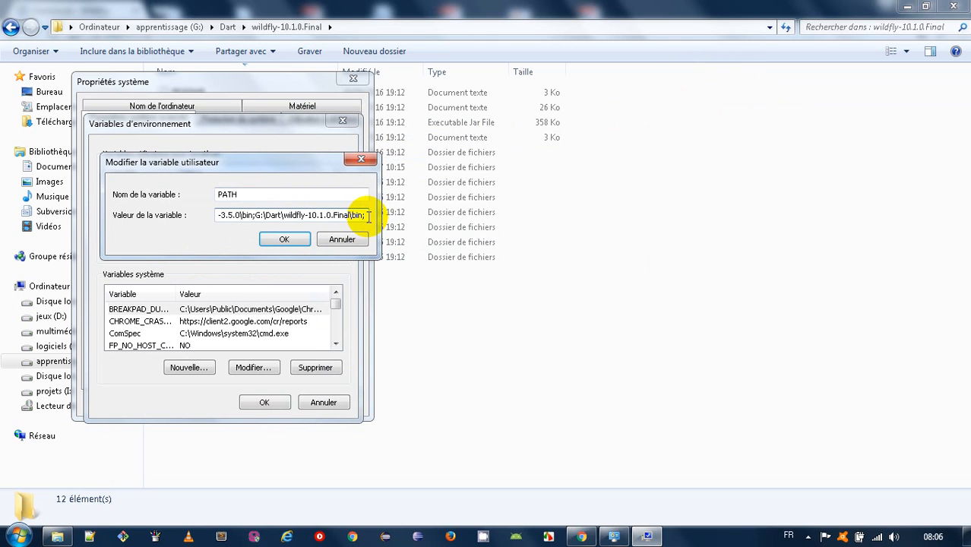
left_click_drag(368, 215, 255, 217)
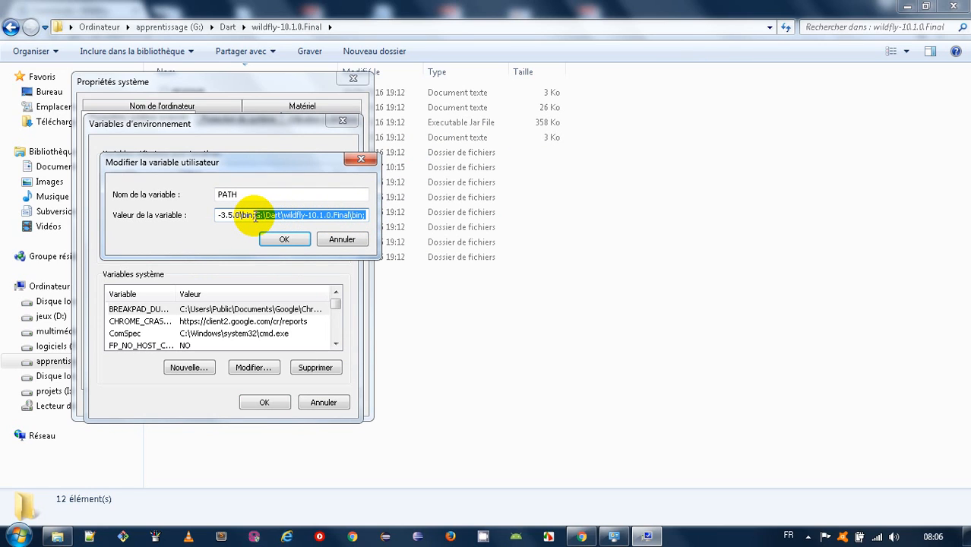
key("Delete")
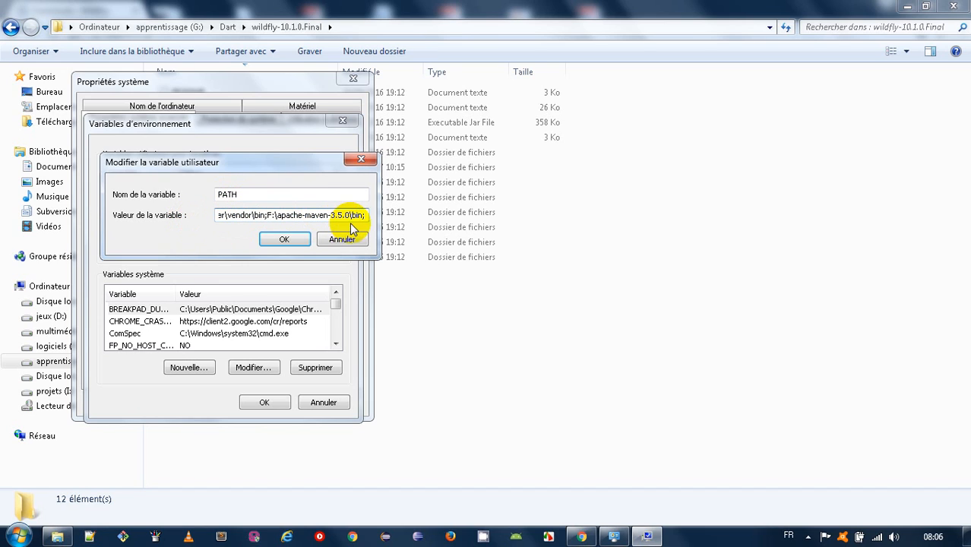
type(";")
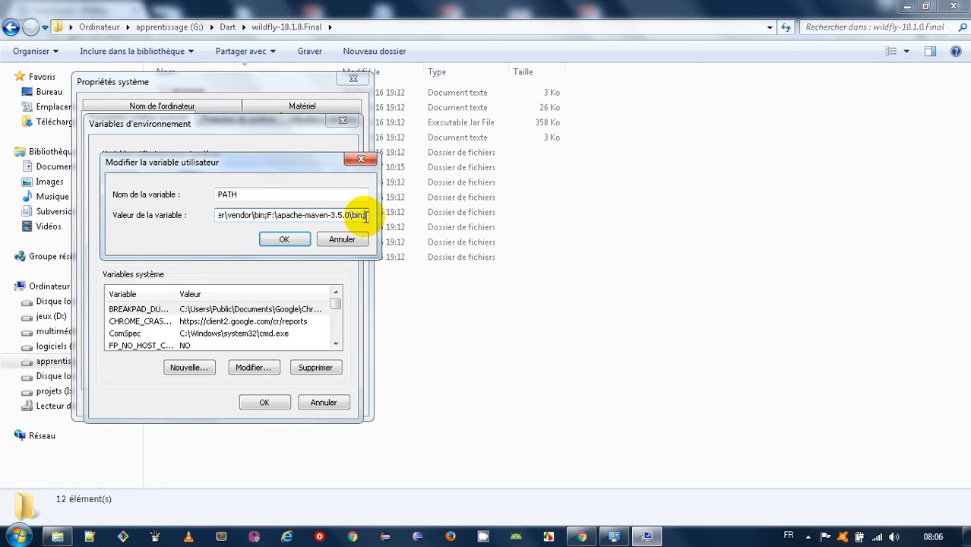
- In Windows Explorer, open WildFly's bin folder and copy its full path, G:\Dart\wildfly-10.1.0.Final\bin
left_click(582, 269)
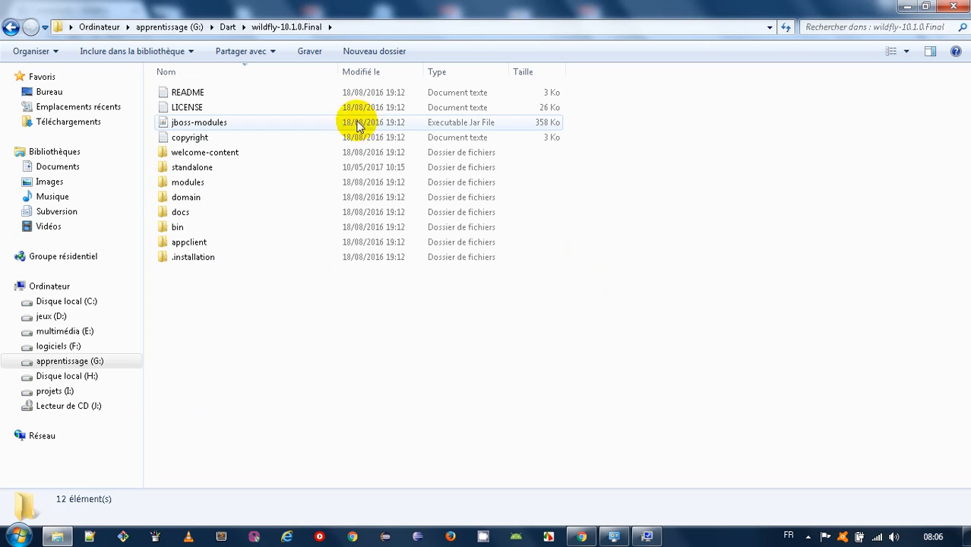
double_click(184, 228)
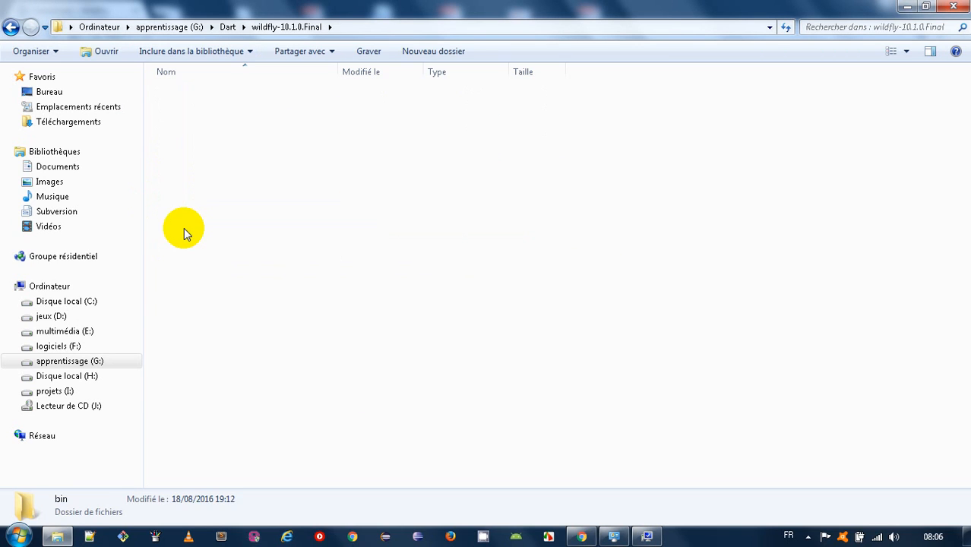
left_click(423, 27)
key("ctrl+c")
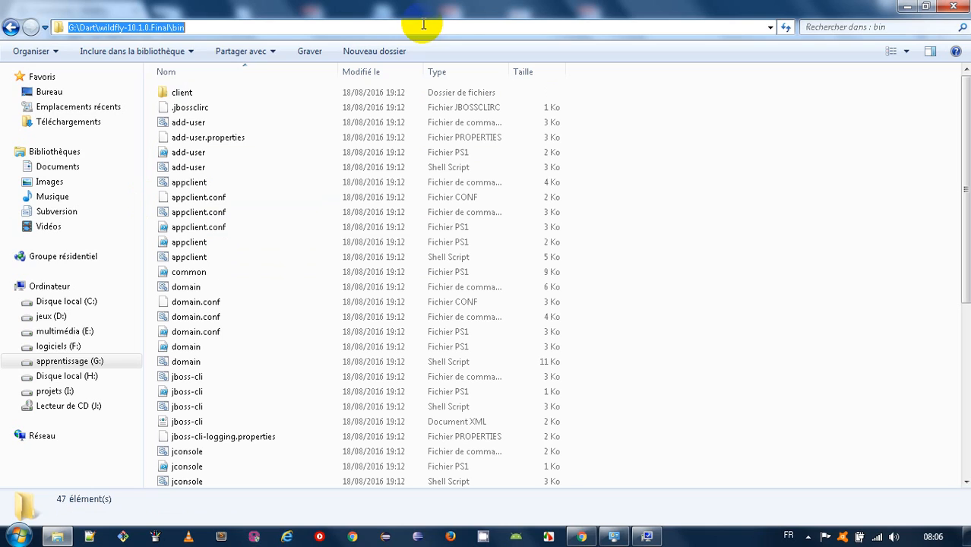
right_click(126, 30)
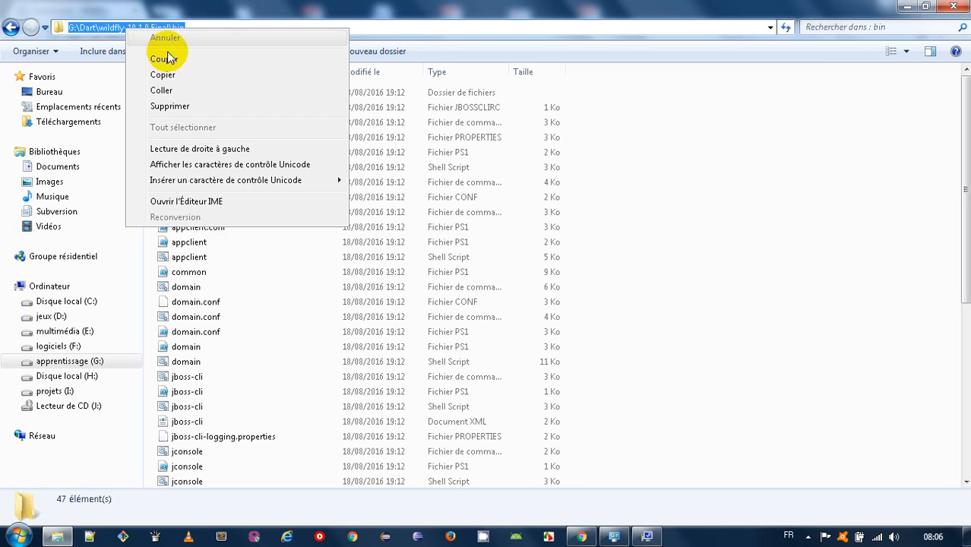
left_click(175, 75)
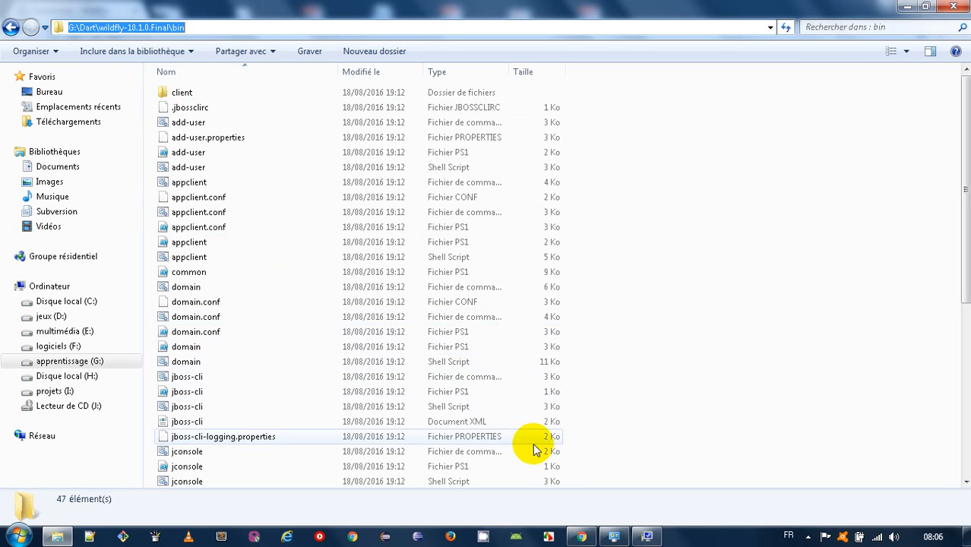
- Append G:\Dart\wildfly-10.1.0.Final\bin; to the PATH user variable, then save the environment variables and close the system properties
left_click(646, 537)
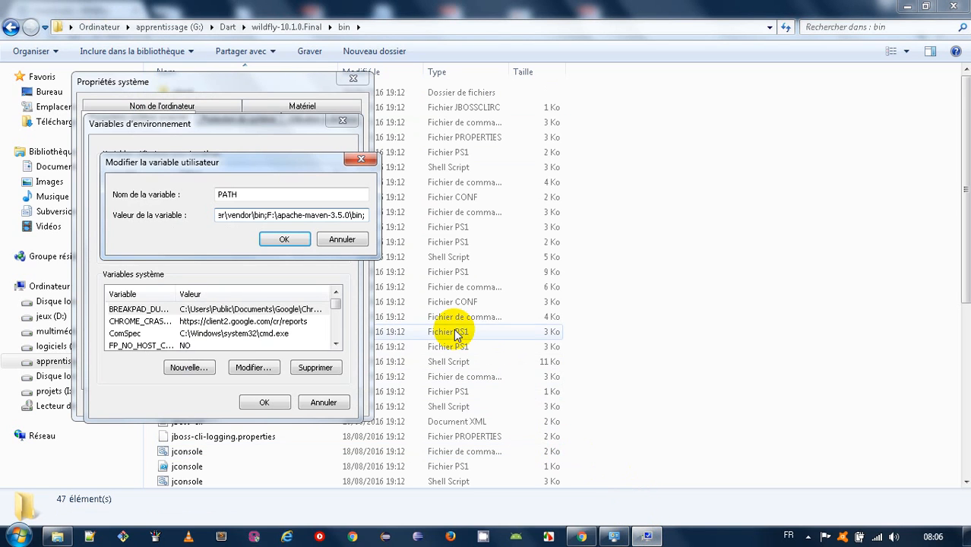
right_click(365, 216)
left_click(412, 276)
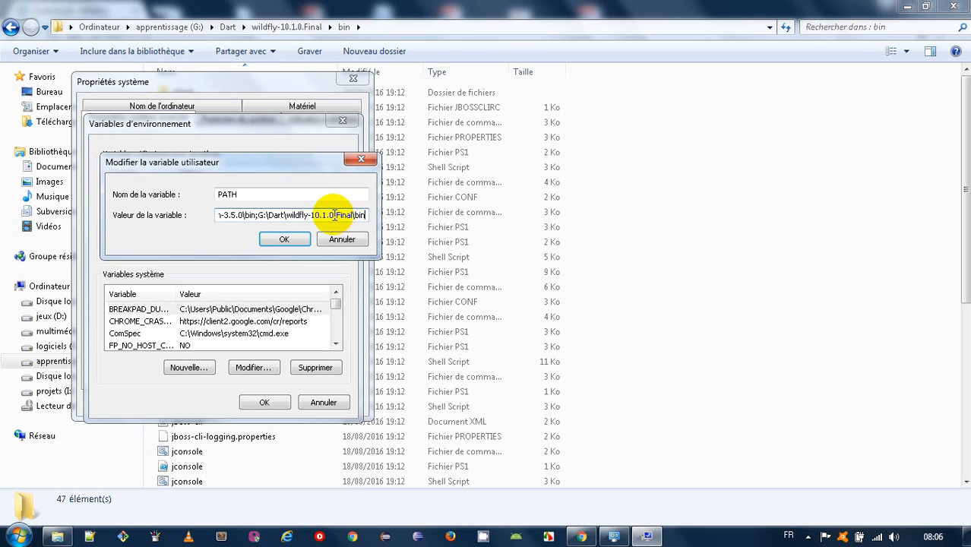
type(";")
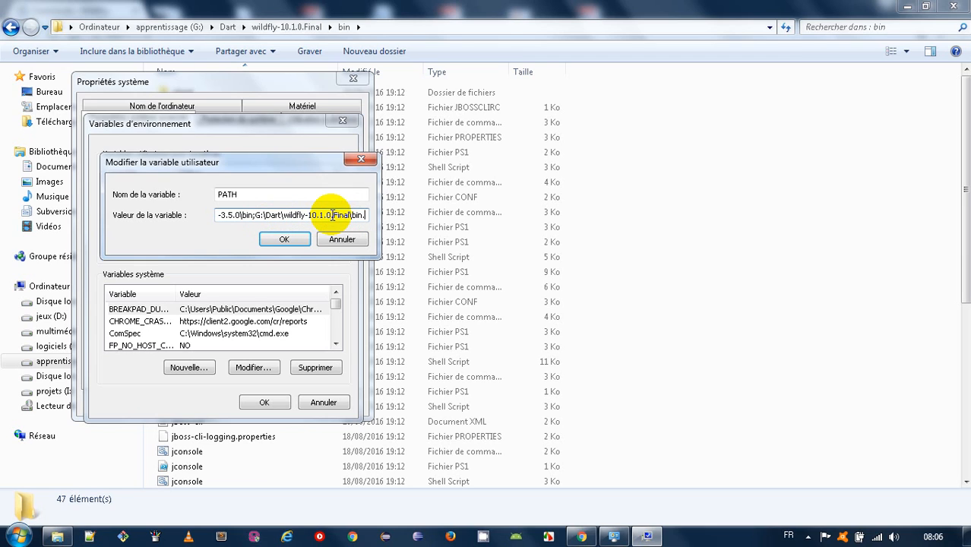
left_click(286, 241)
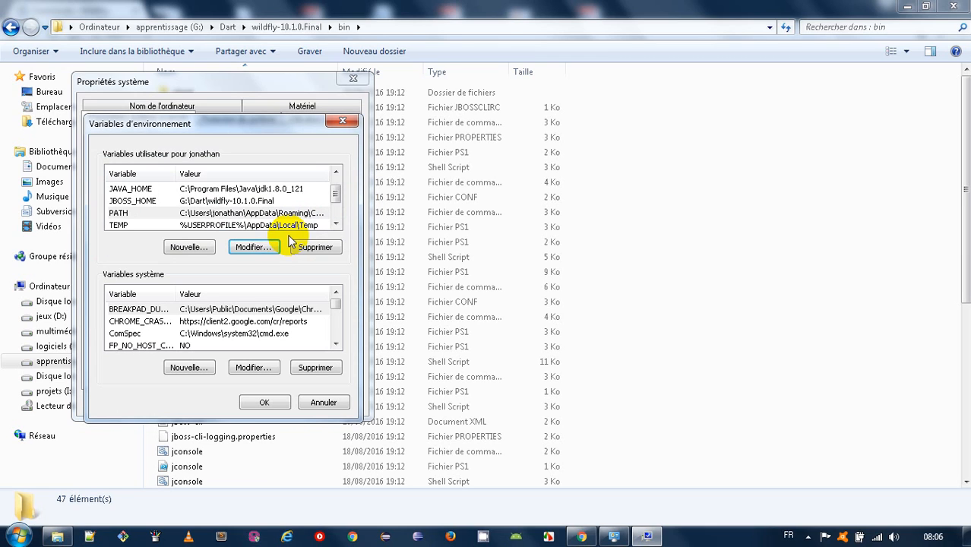
left_click(261, 402)
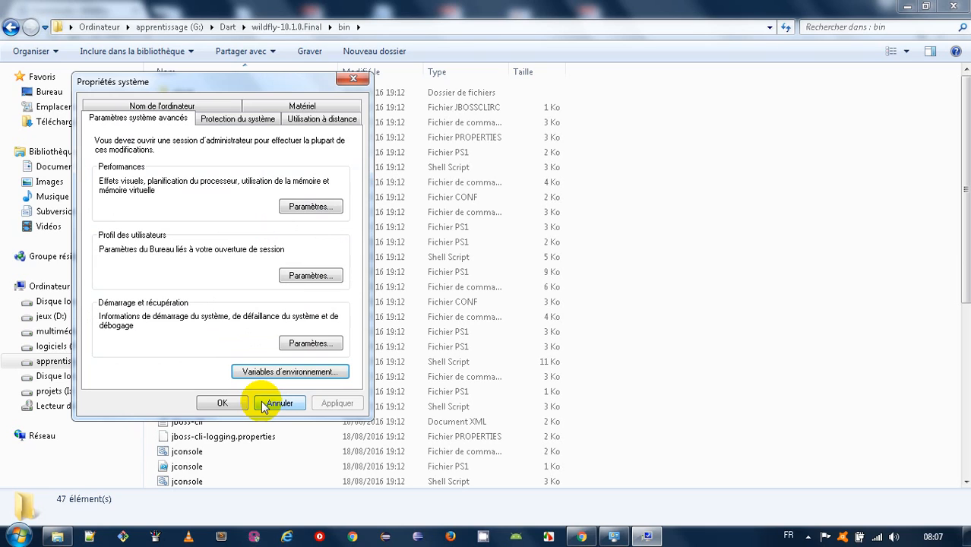
left_click(231, 406)
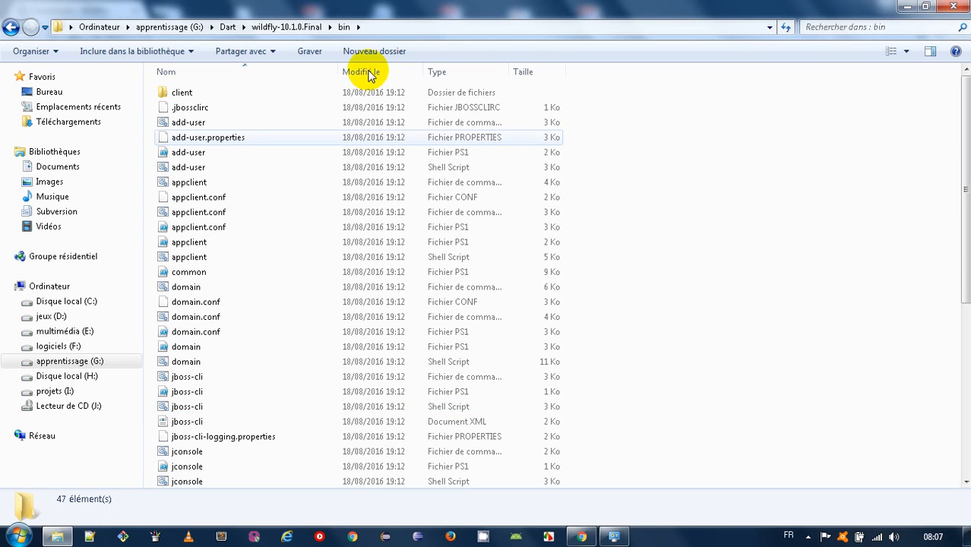
- Return to the wildfly-10.1.0.Final folder and open a command window in its bin folder
left_click(11, 28)
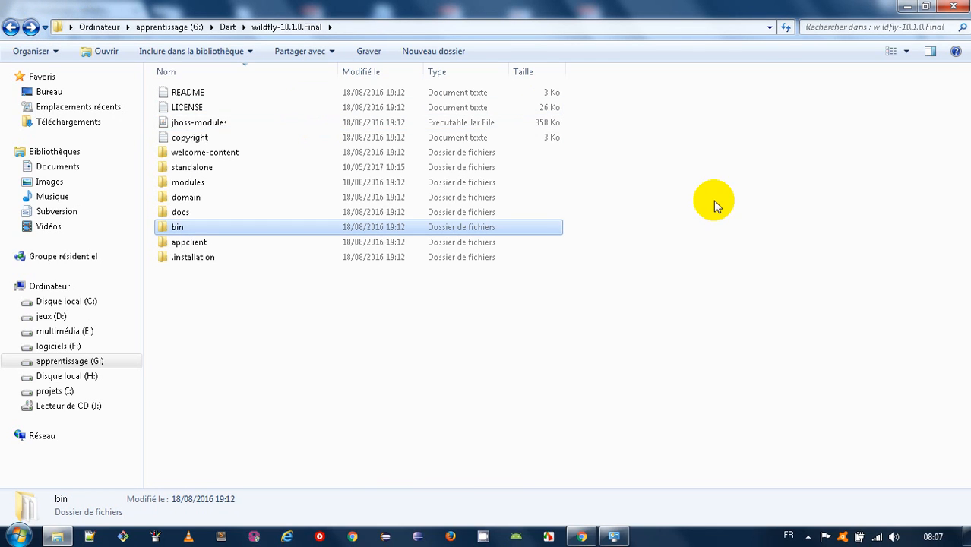
right_click(180, 227)
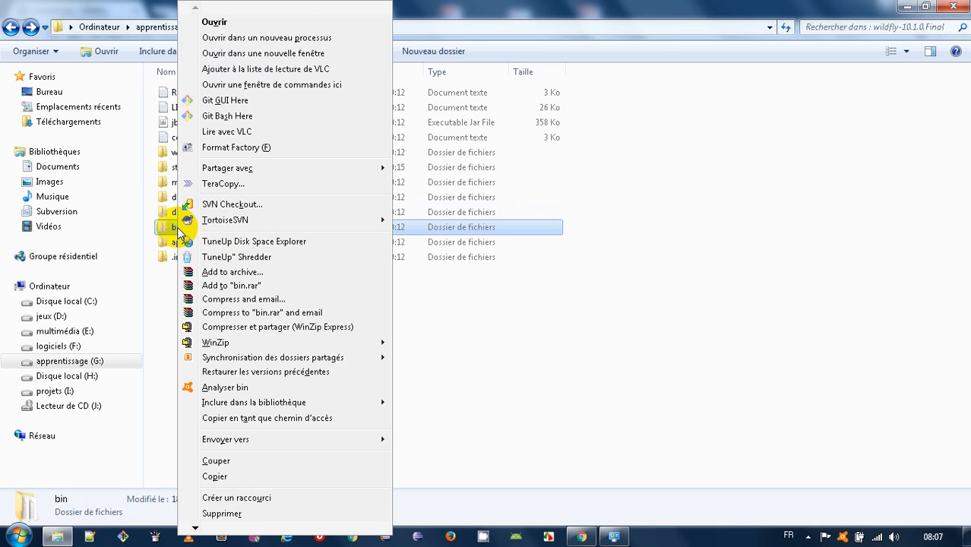
left_click(245, 87)
left_click(189, 141)
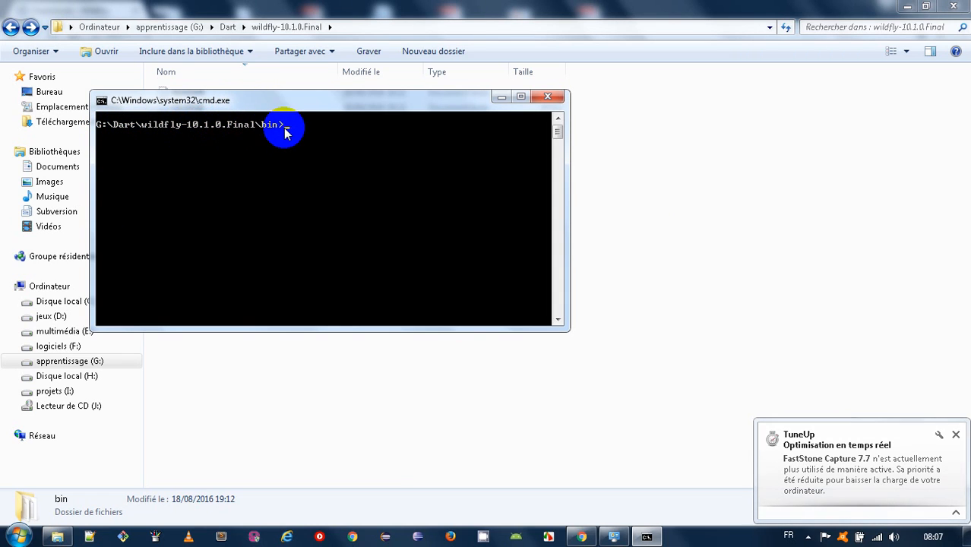
- Start the WildFly server by running standalone.bat from the bin folder
type("ST")
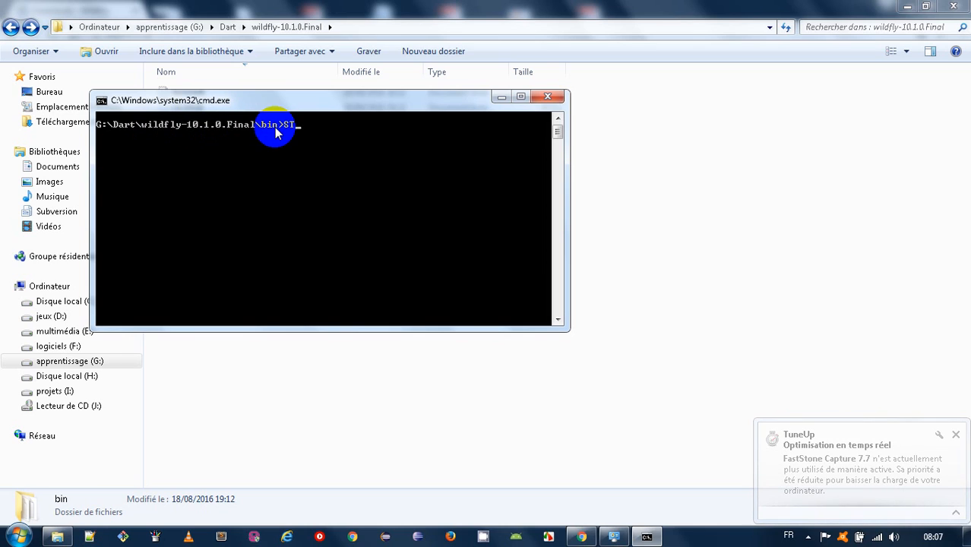
key("BackSpace")
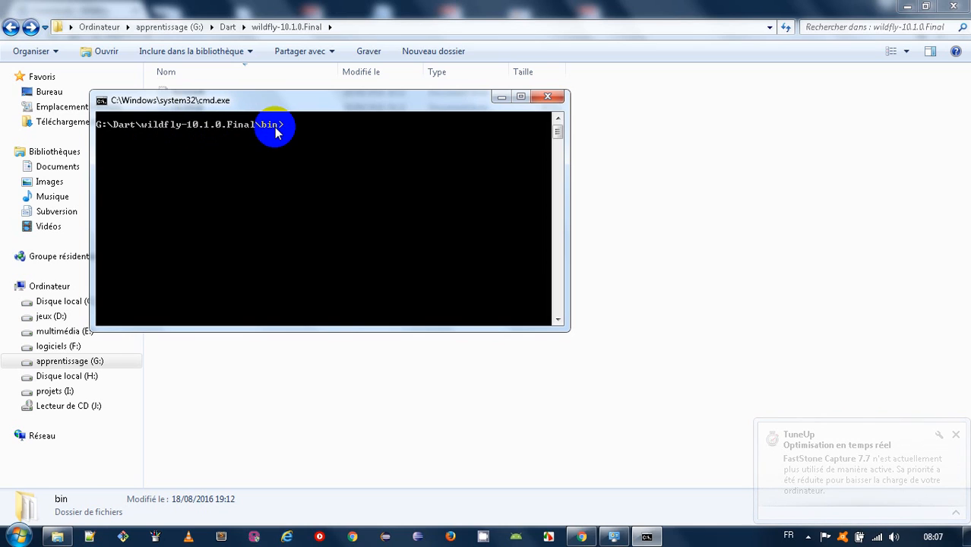
type("stand")
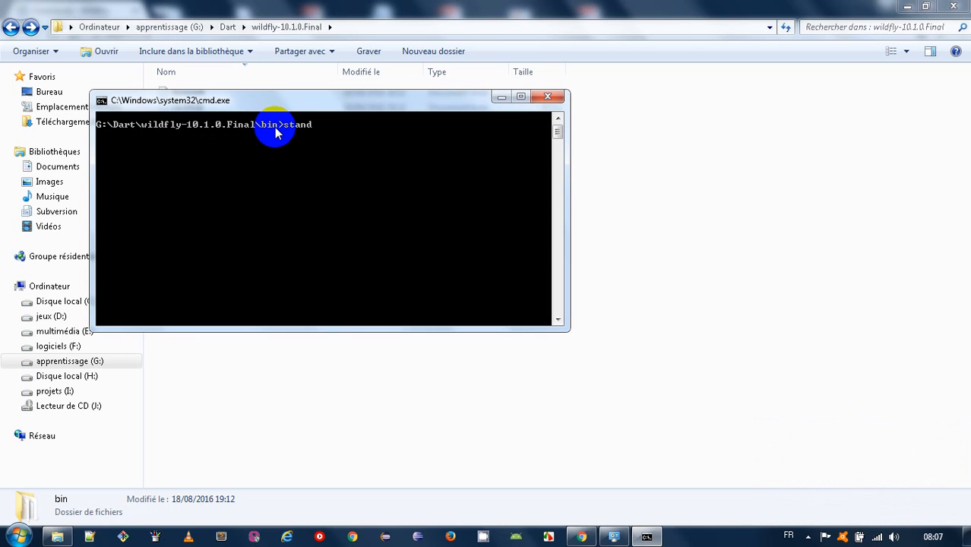
type("alone.bat")
key("Return")
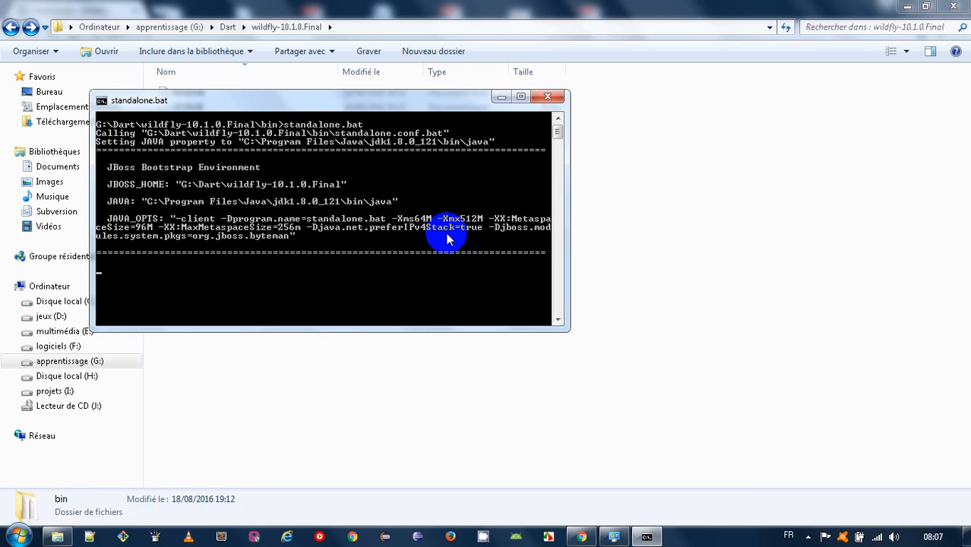
left_click(424, 511)
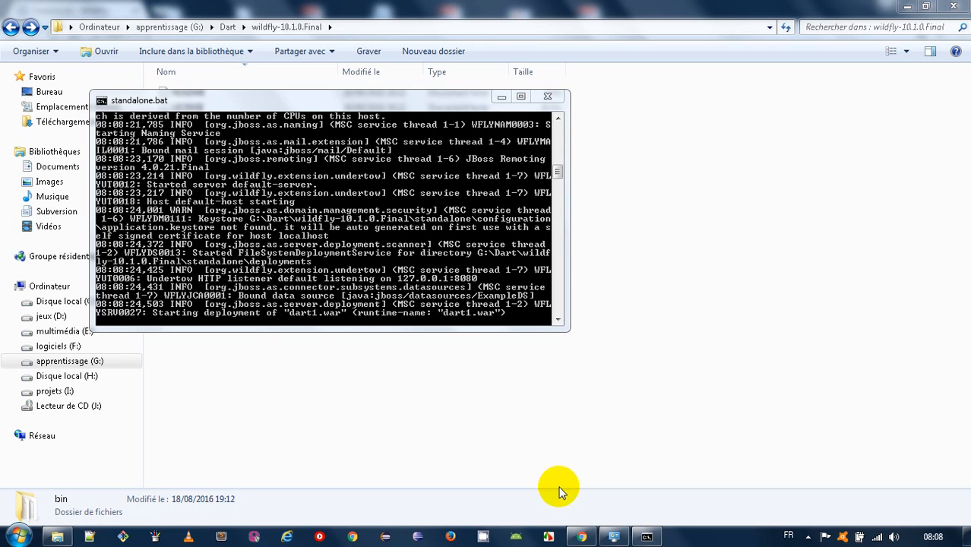
- Switch to Chrome, load localhost:8080 in a new tab, and dismiss the Windows color scheme prompt
left_click(580, 536)
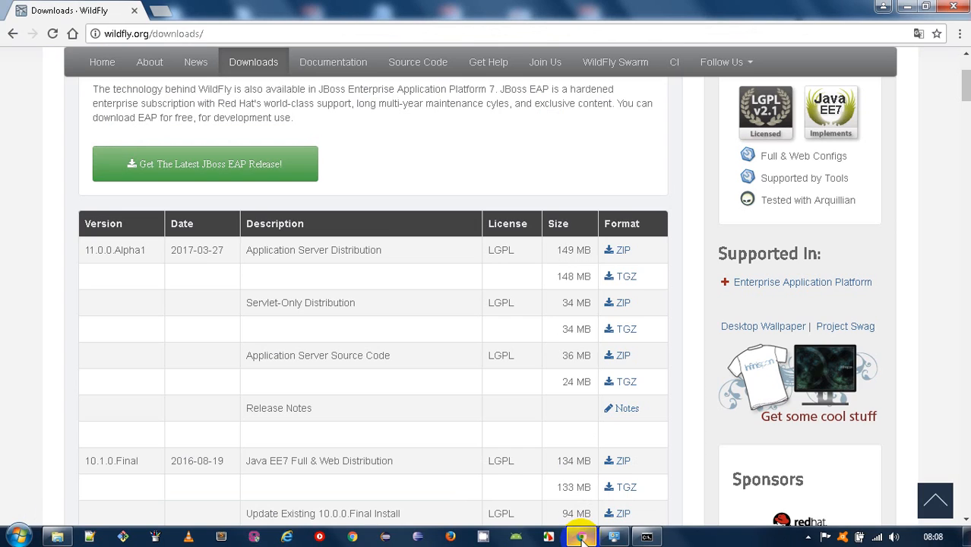
left_click(158, 11)
type("localhost:8080")
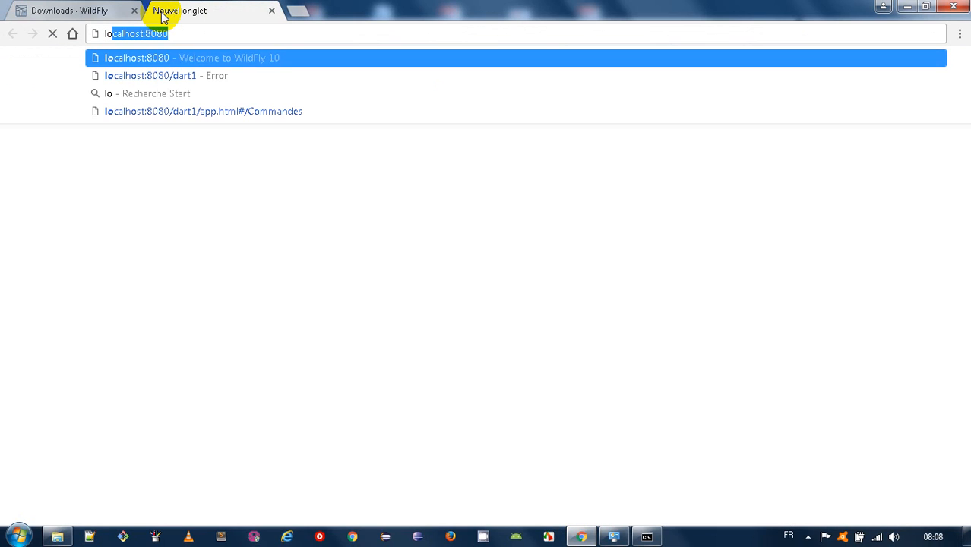
key("Right")
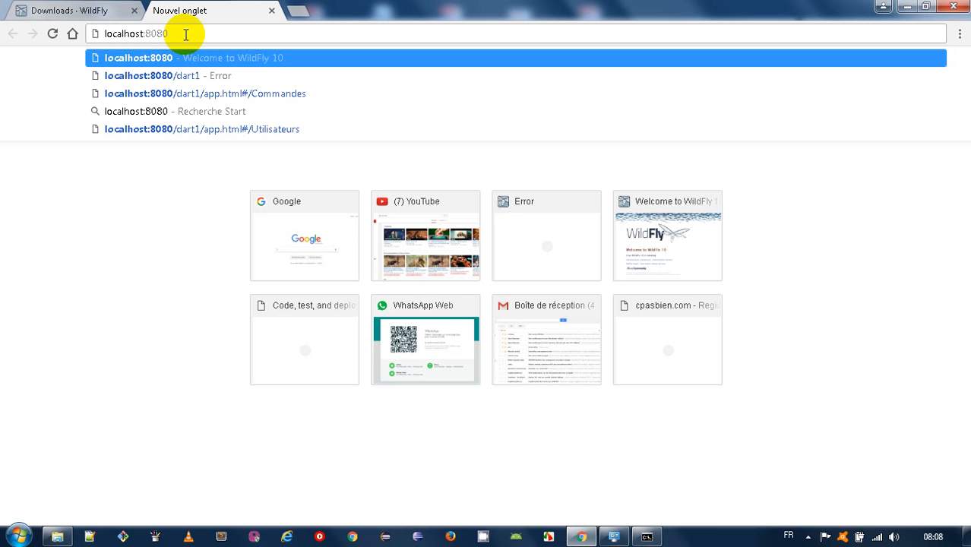
key("Return")
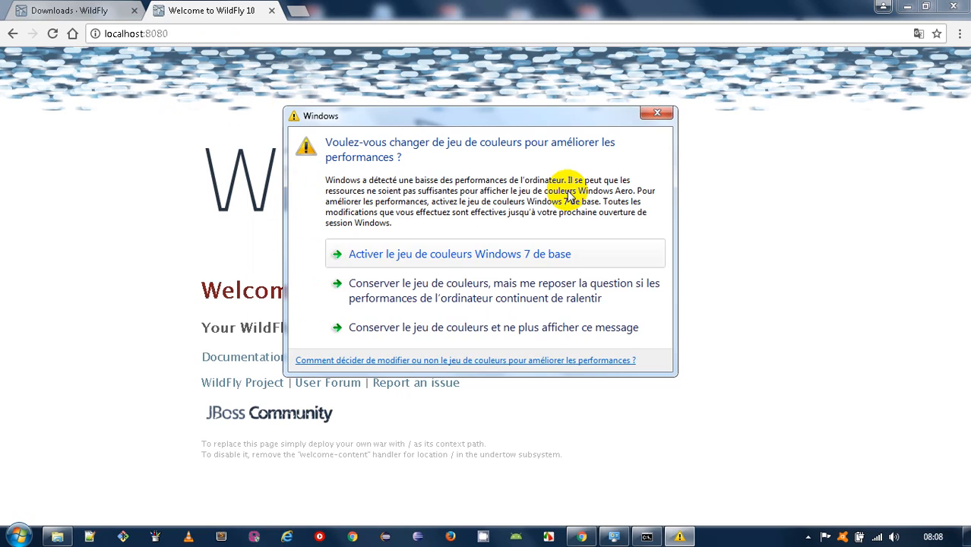
left_click(666, 112)
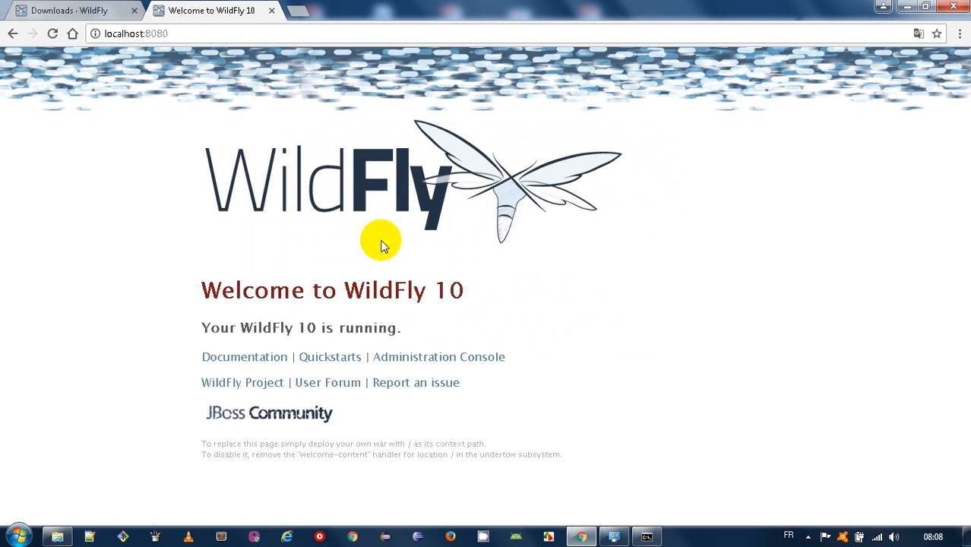